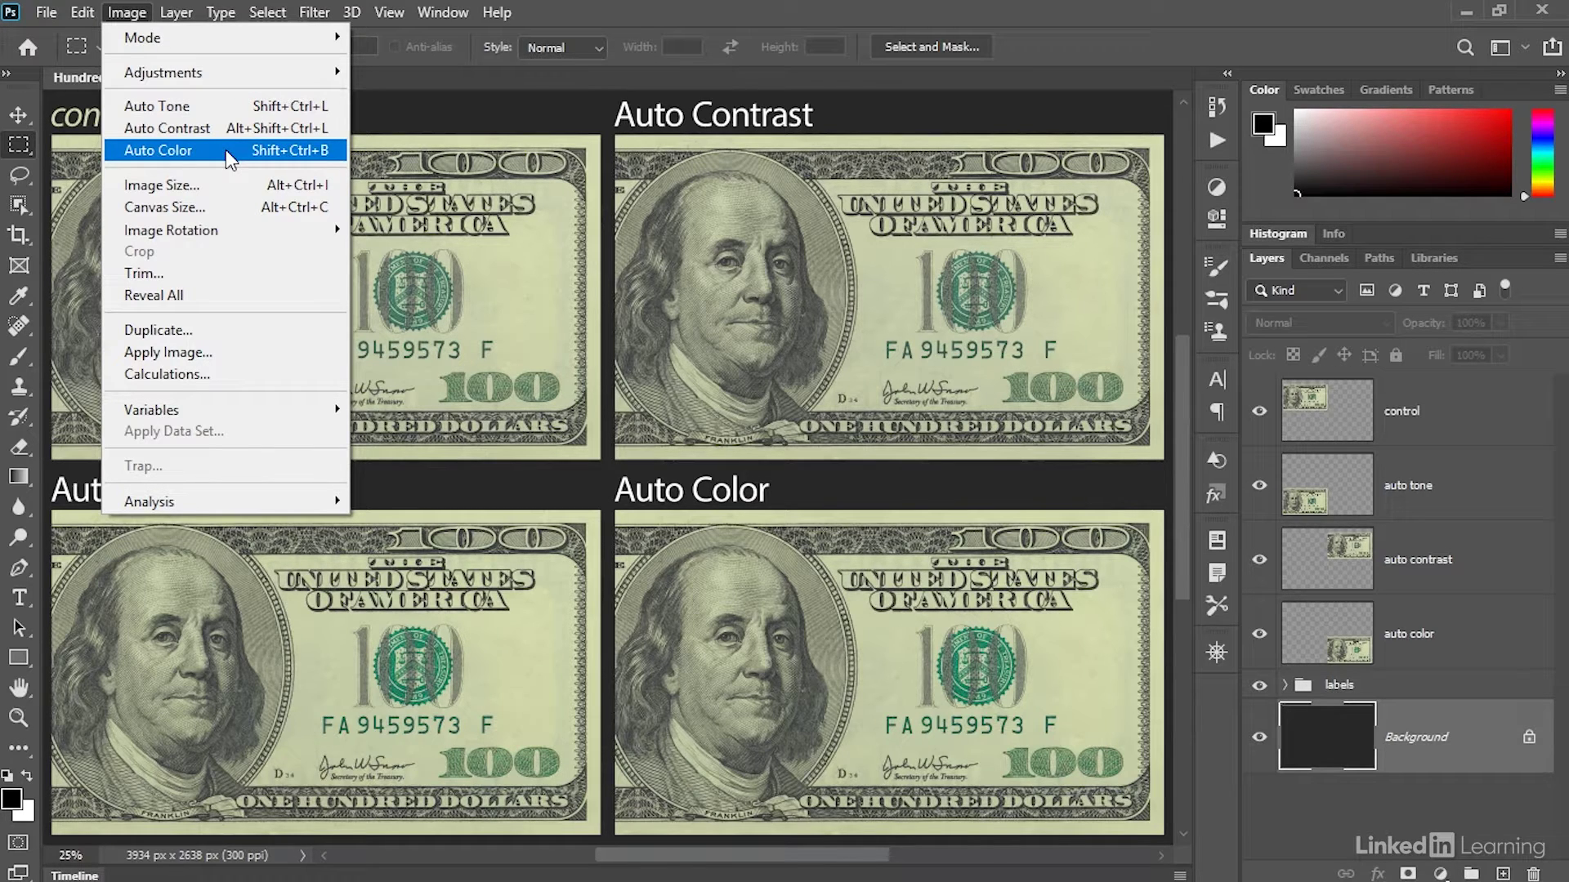
Select the auto tone layer, fit its bill to the window, and apply Auto Tone, comparing with undo and redo
key("Escape")
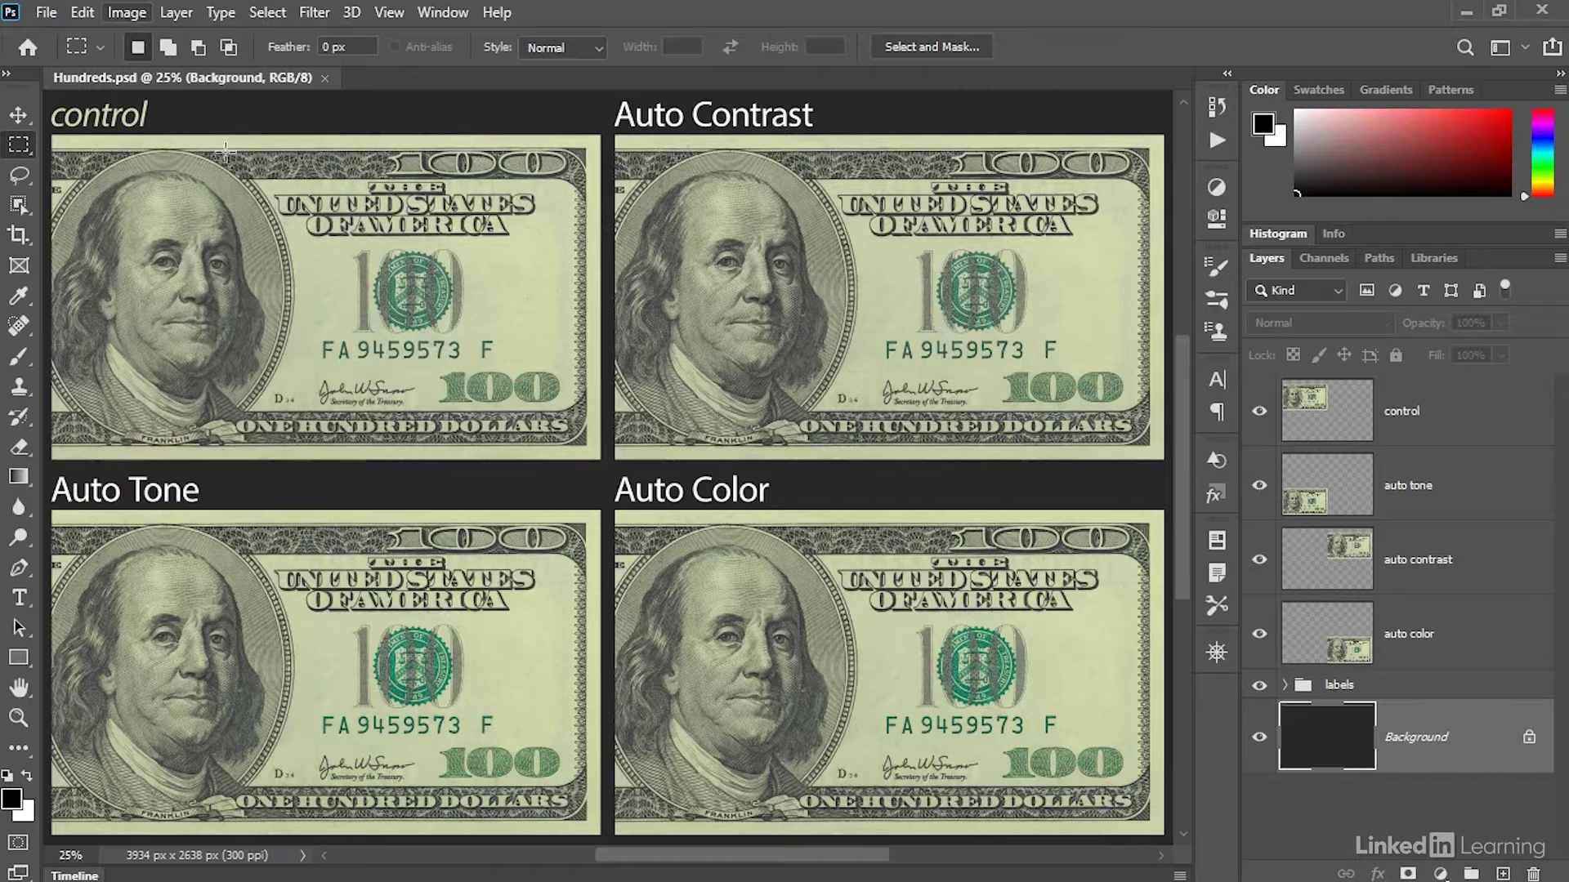
right_click(1309, 502, "alt")
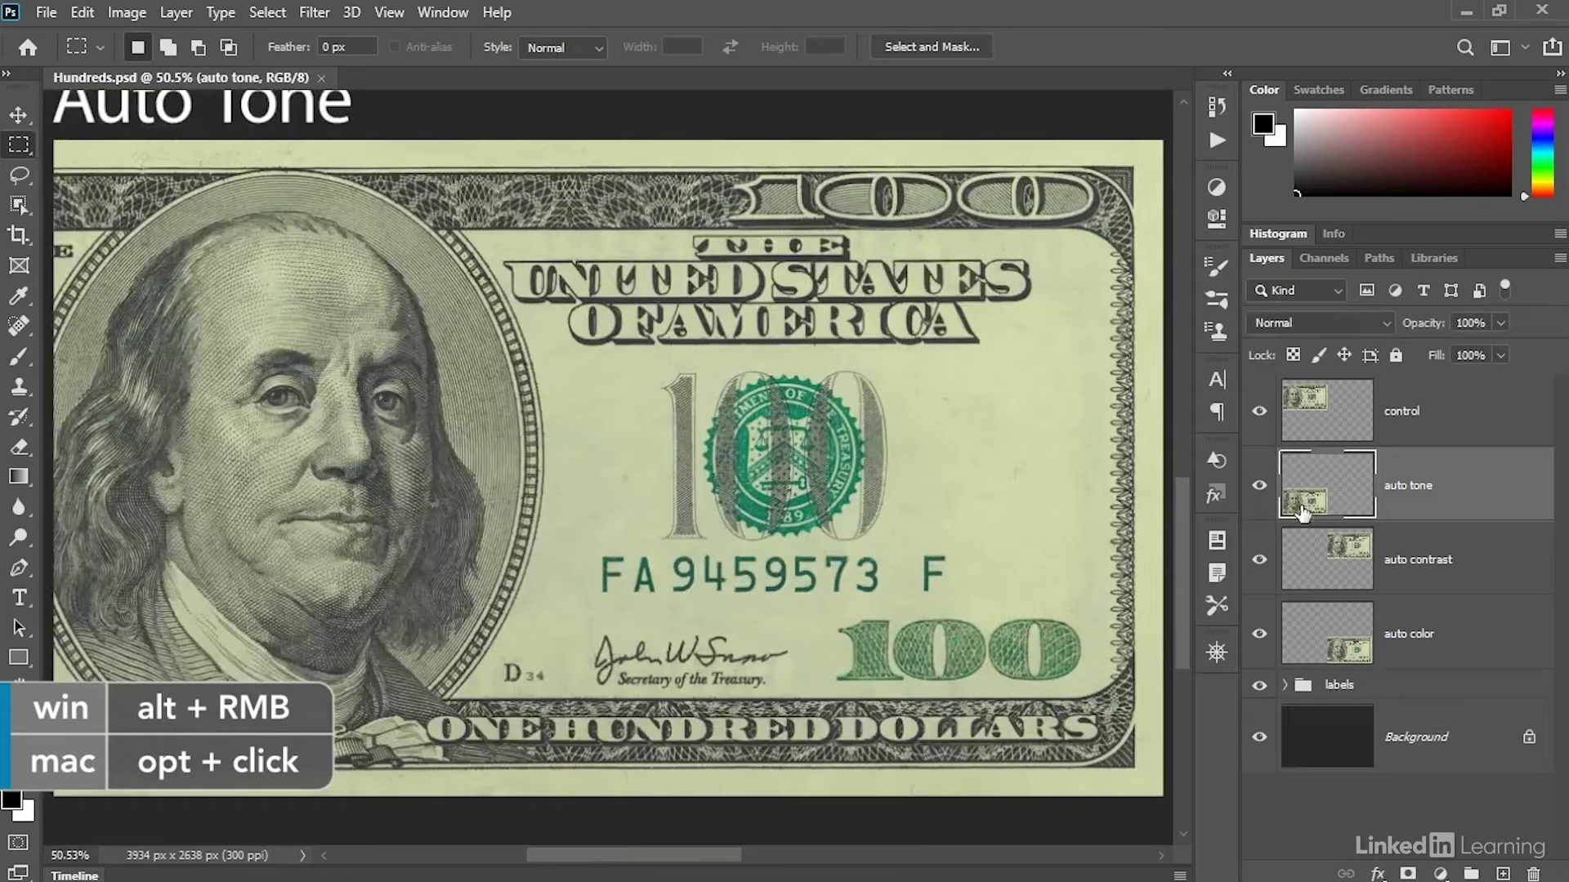
scroll(693, 454, "down", 1)
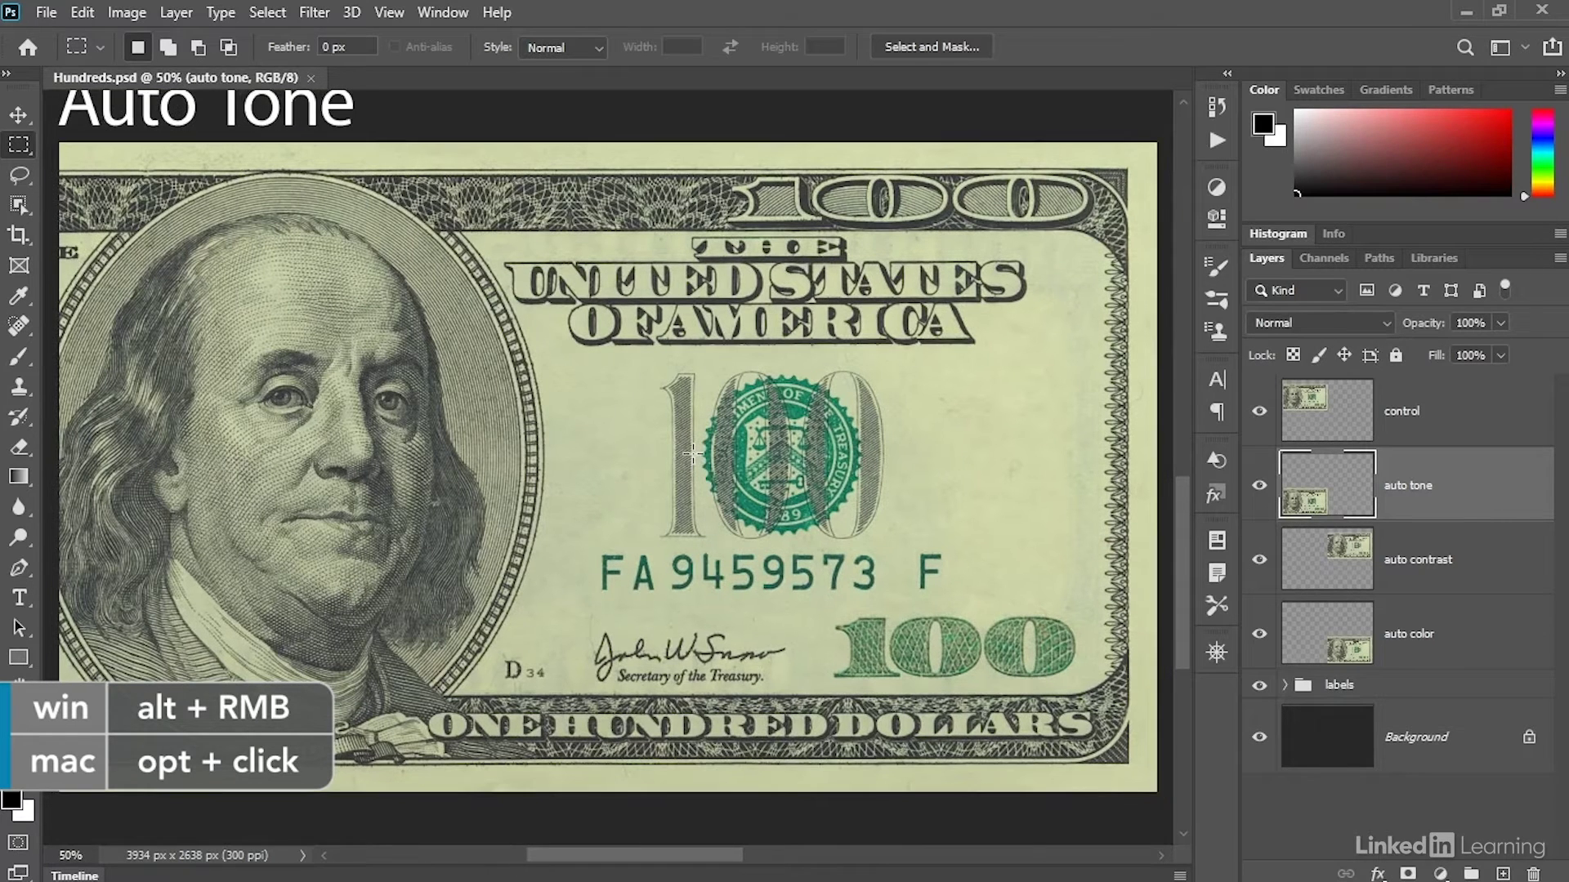
key("ctrl+0")
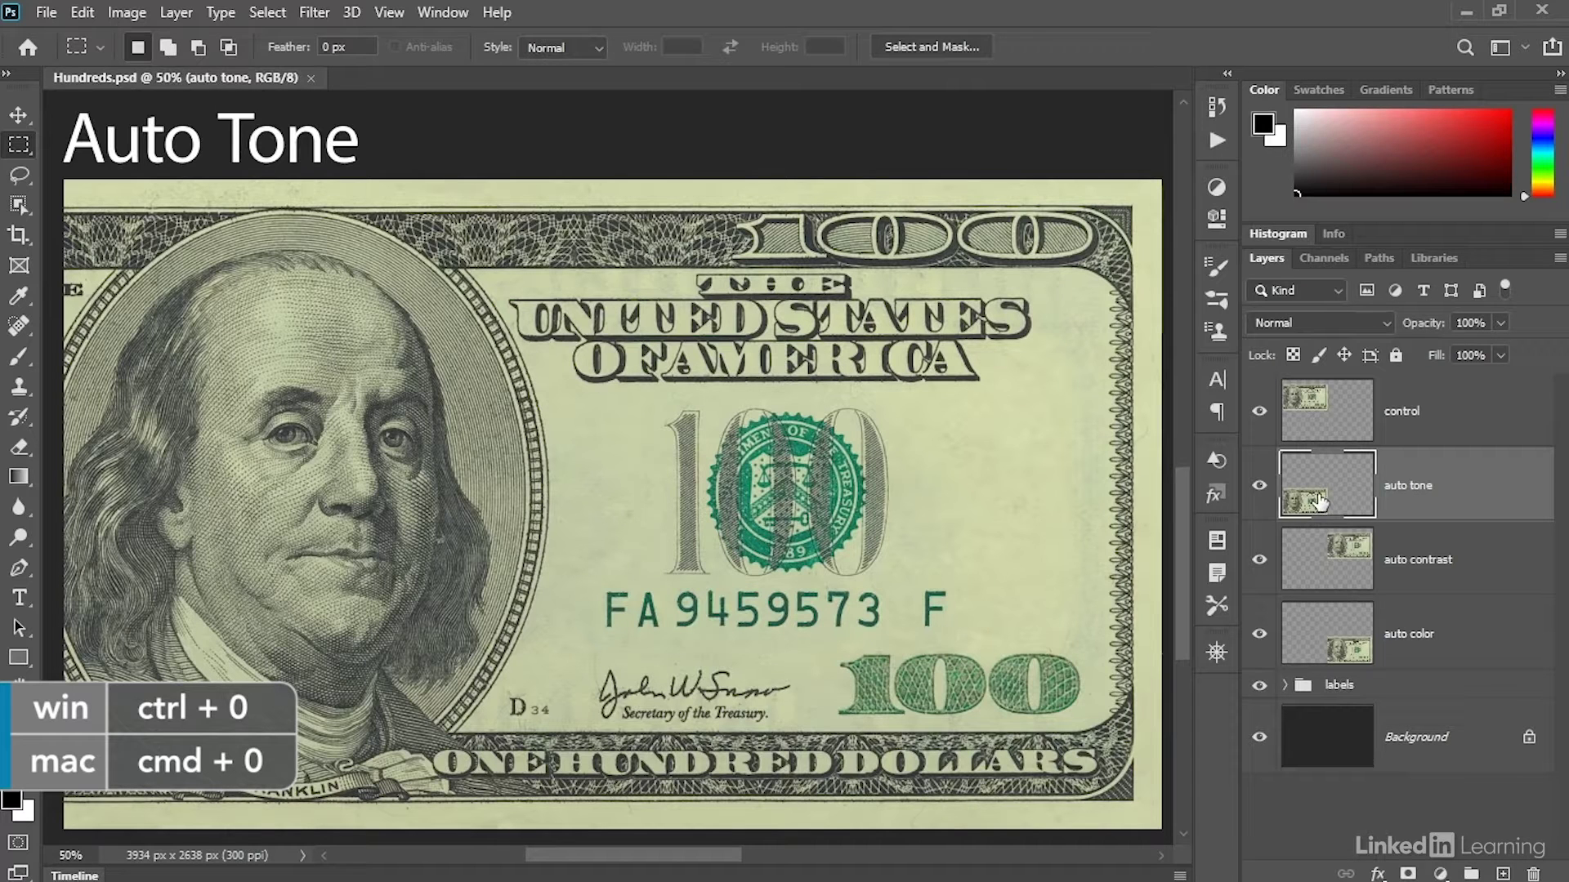
left_click(137, 13)
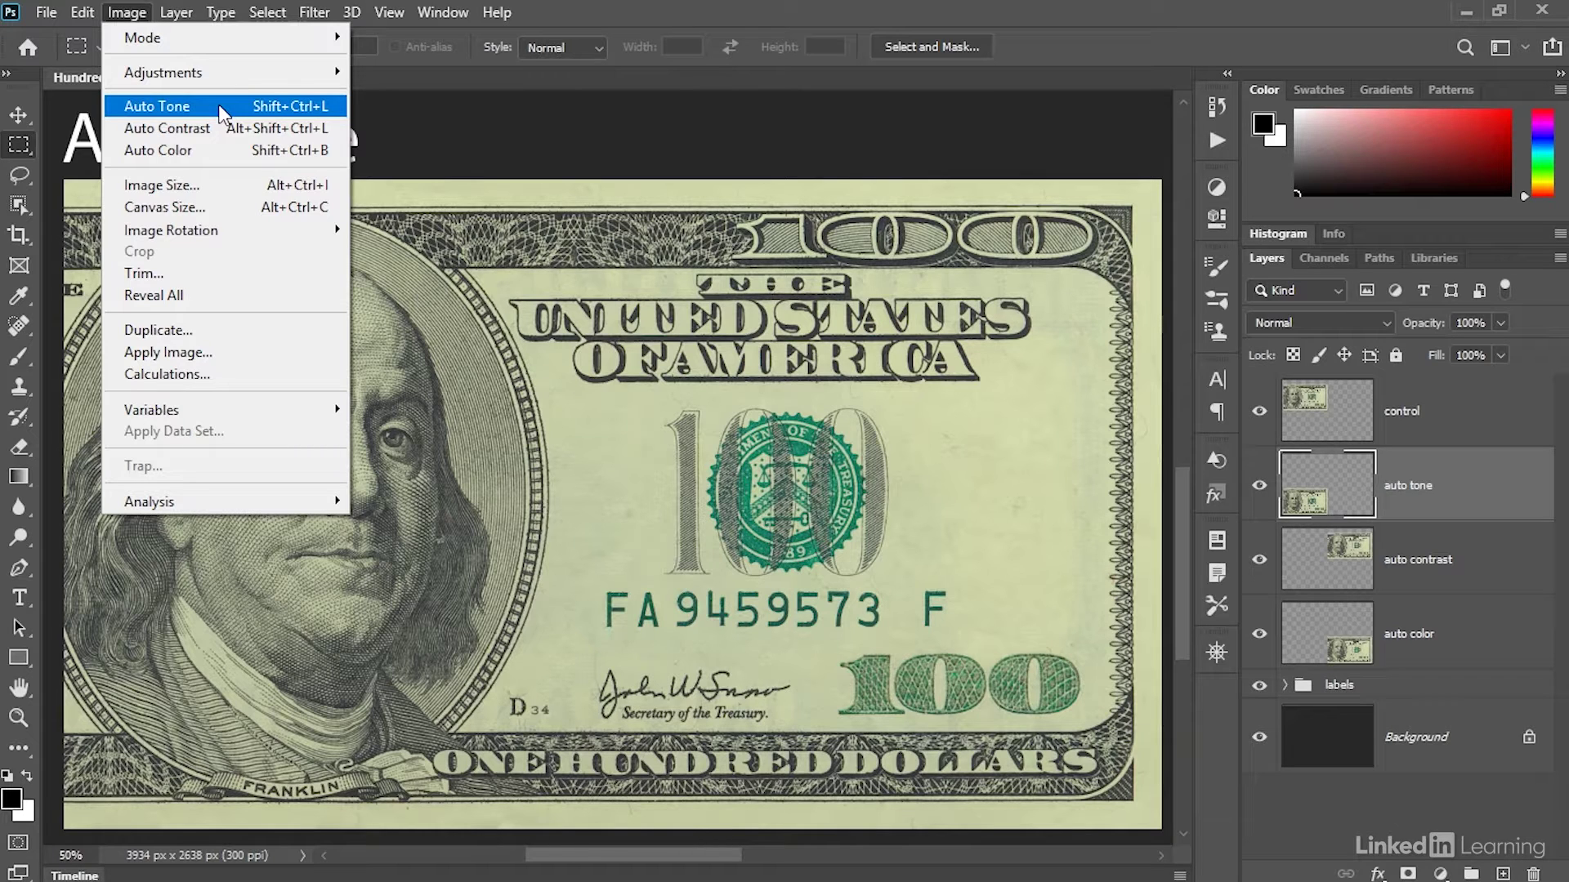
left_click(219, 105)
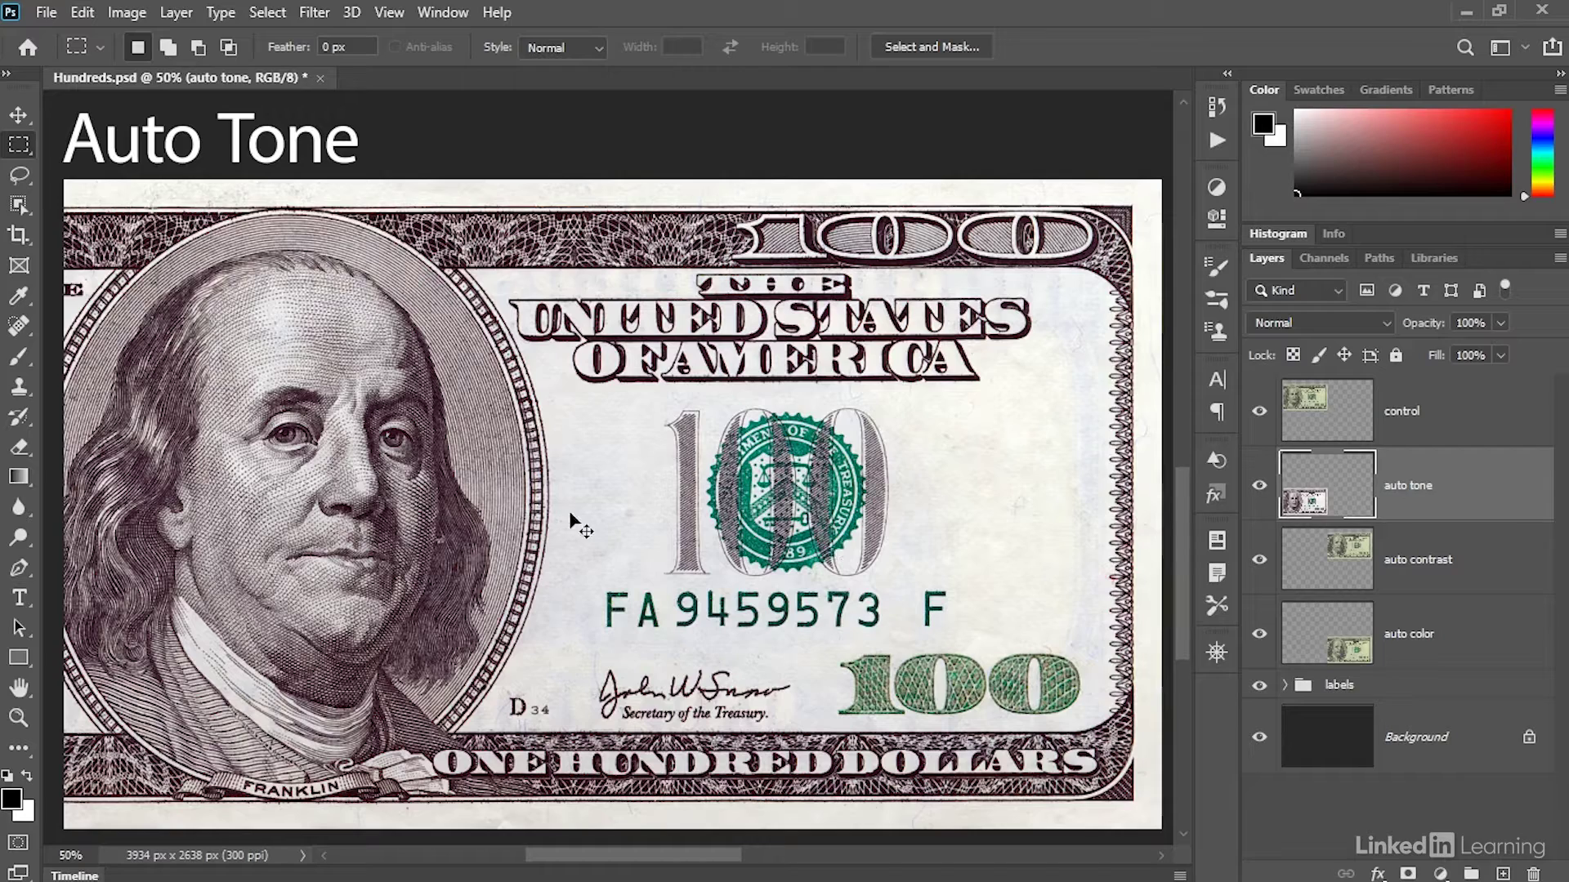
key("ctrl+z")
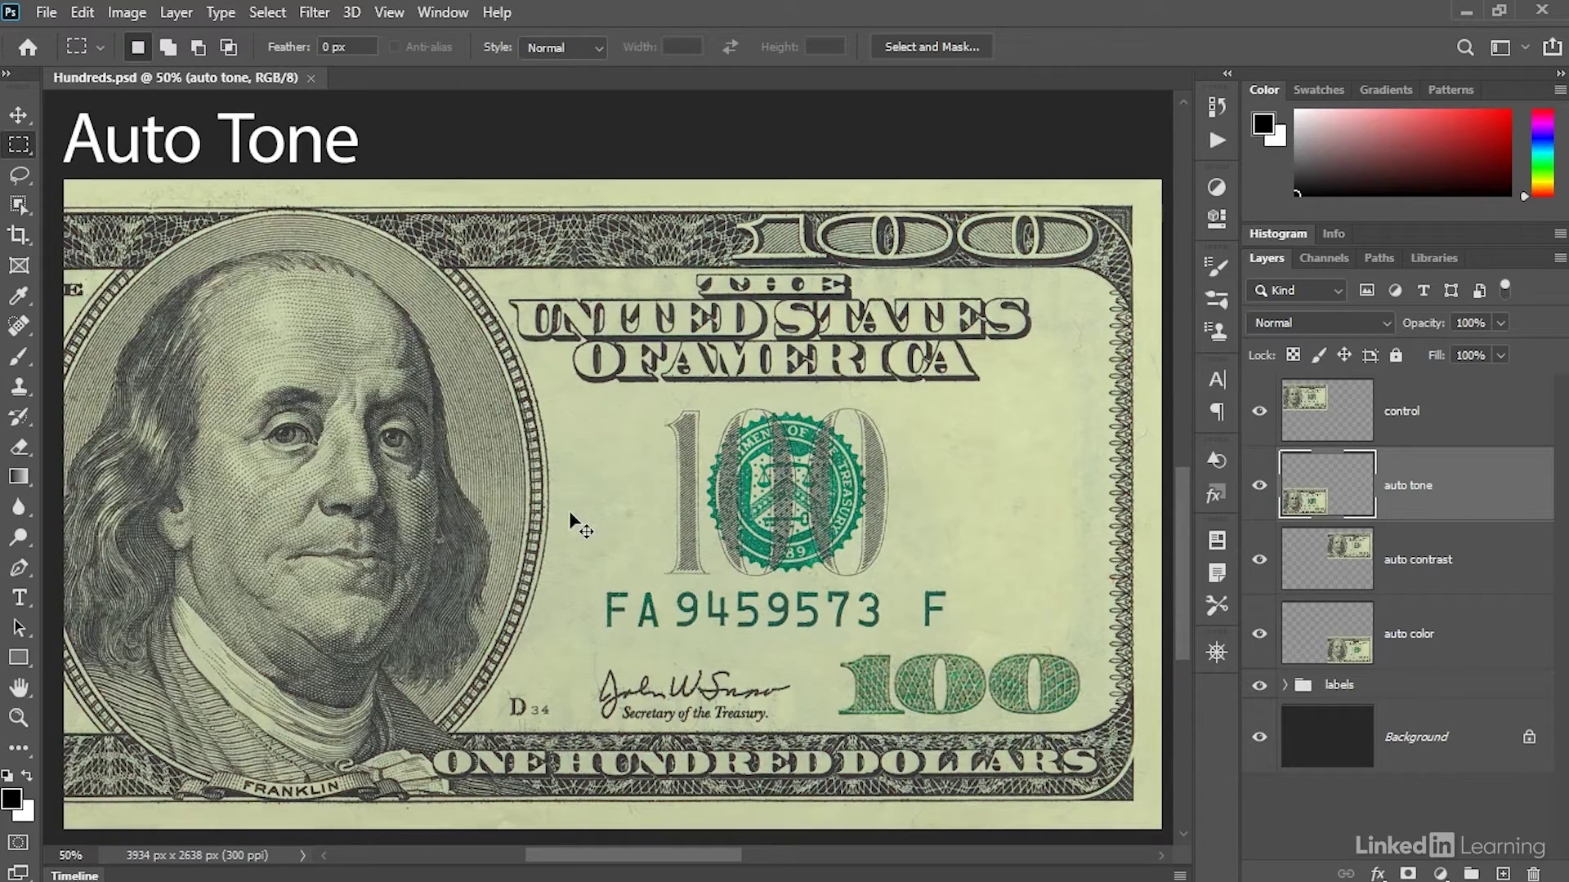
key("ctrl+shift+z")
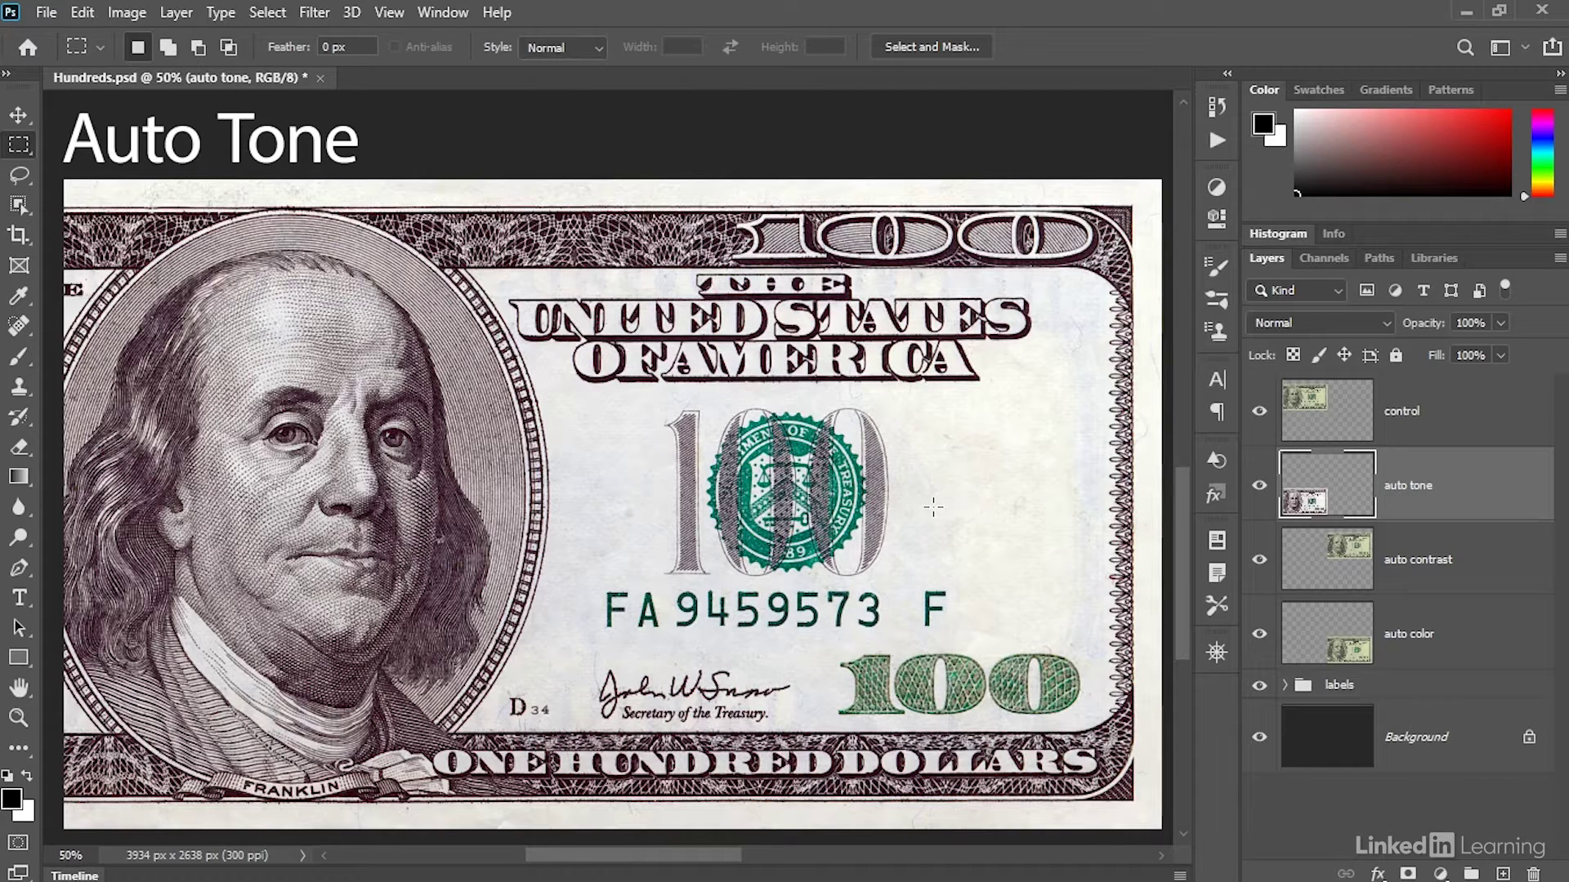
Select the auto contrast layer and apply Auto Contrast, comparing with undo and redo
left_click(1337, 555)
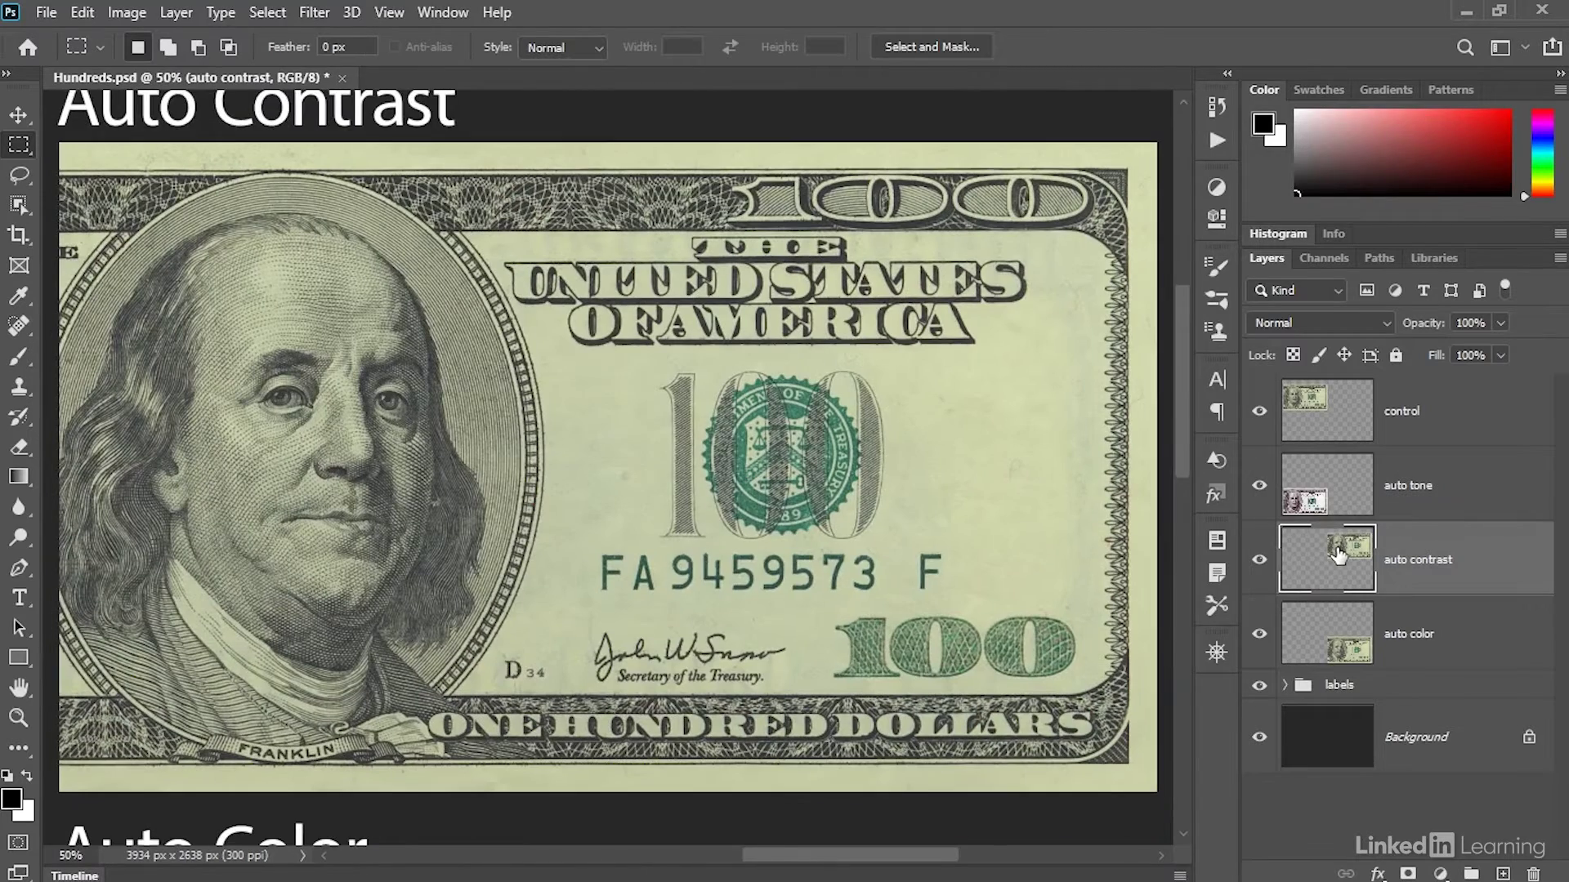
mouse_move(448, 393)
left_mouse_down()
mouse_move(431, 410)
mouse_move(458, 438)
mouse_move(449, 418)
left_mouse_up()
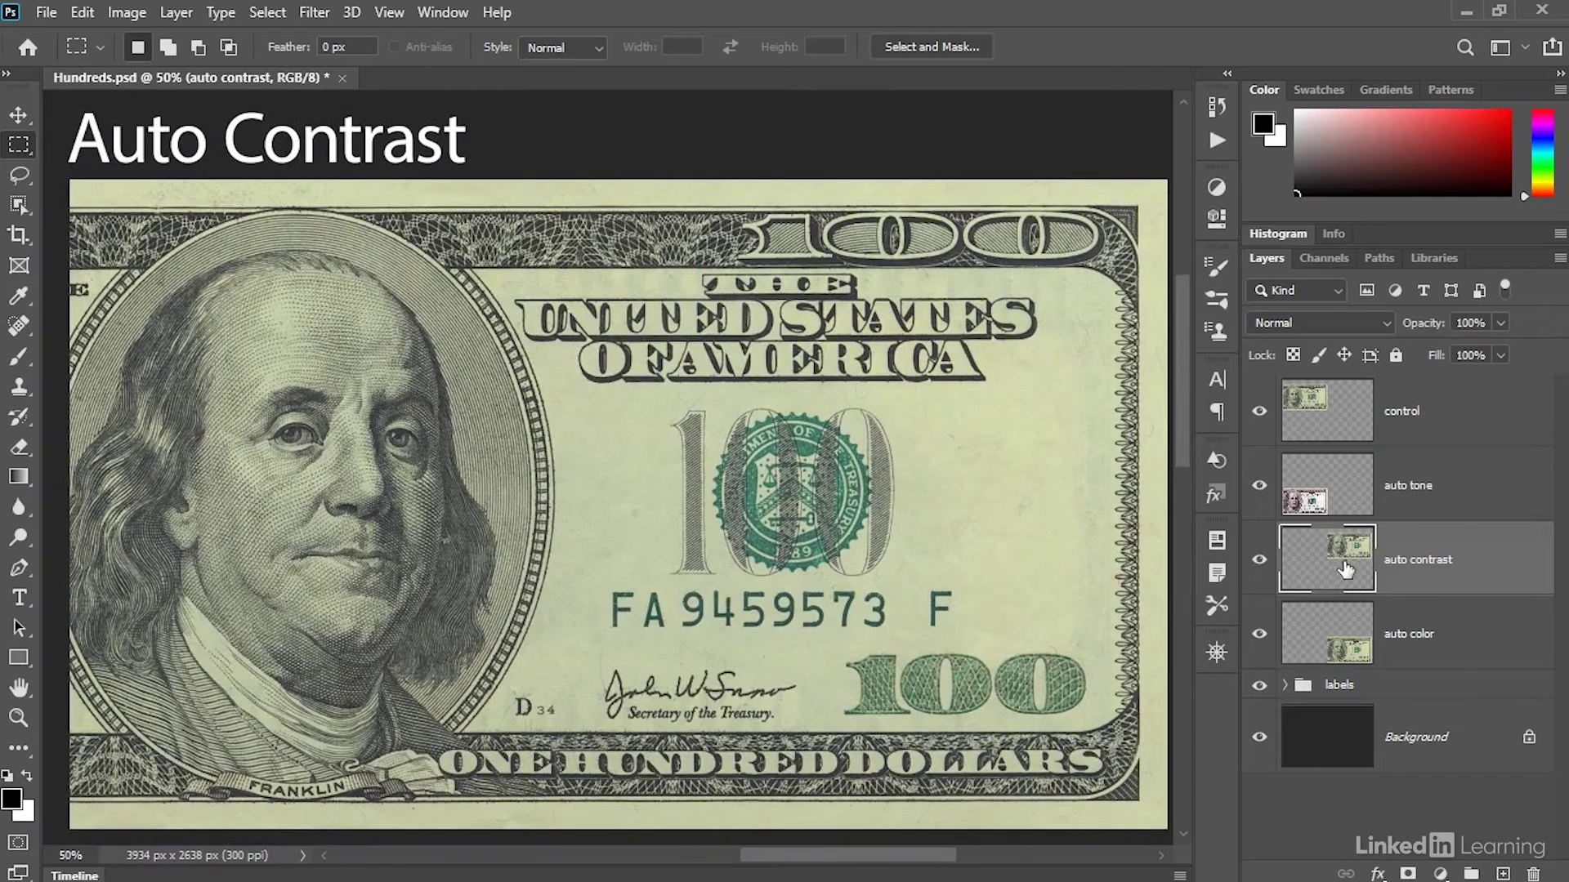
left_click(139, 13)
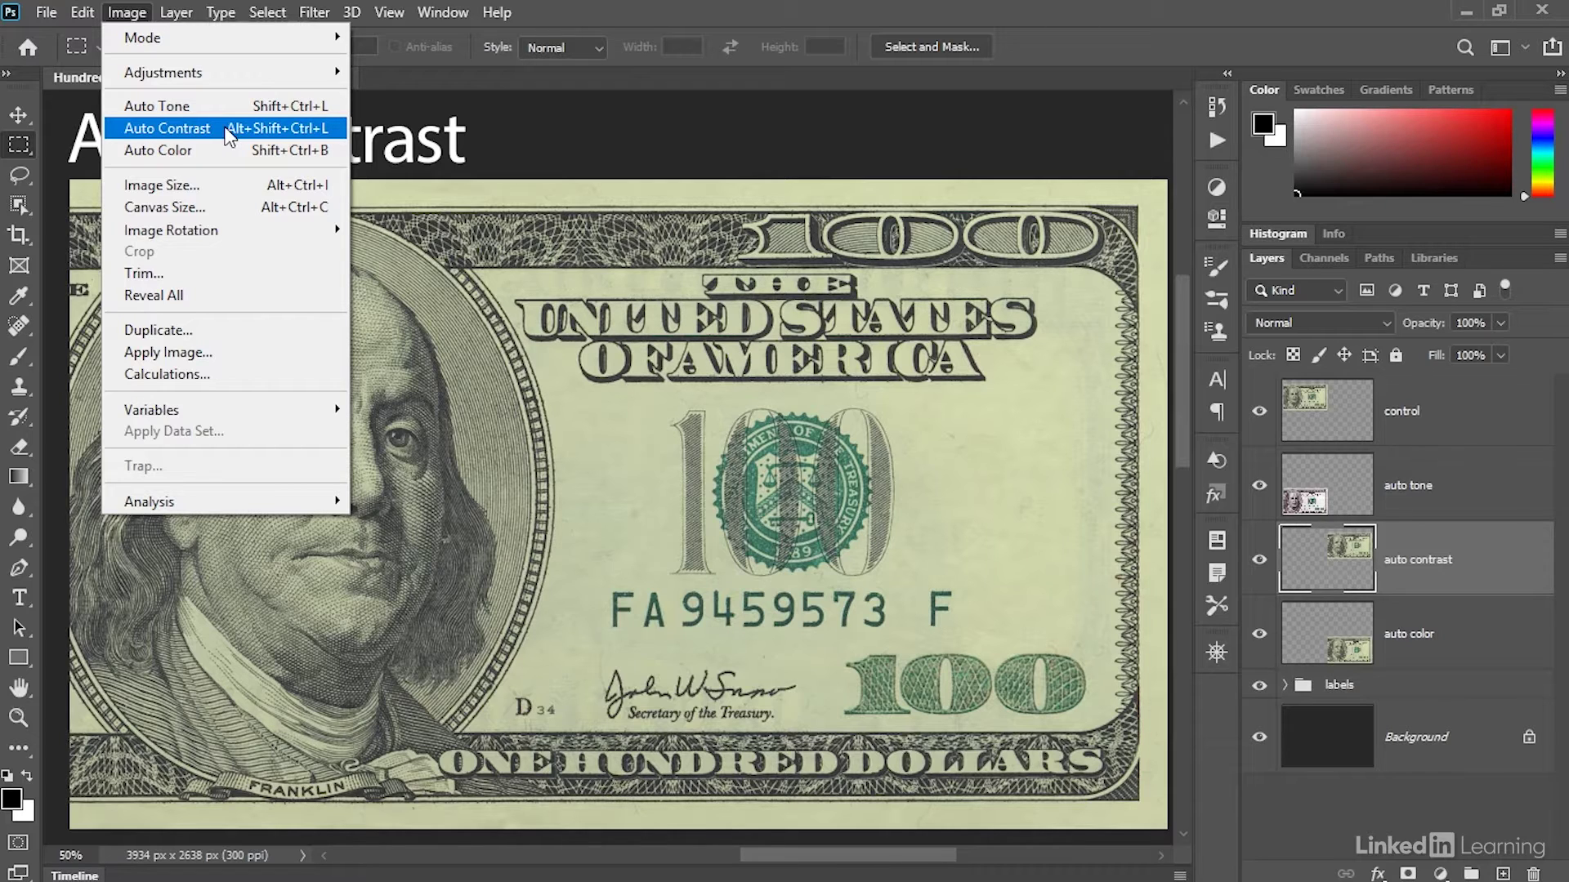
left_click(230, 135)
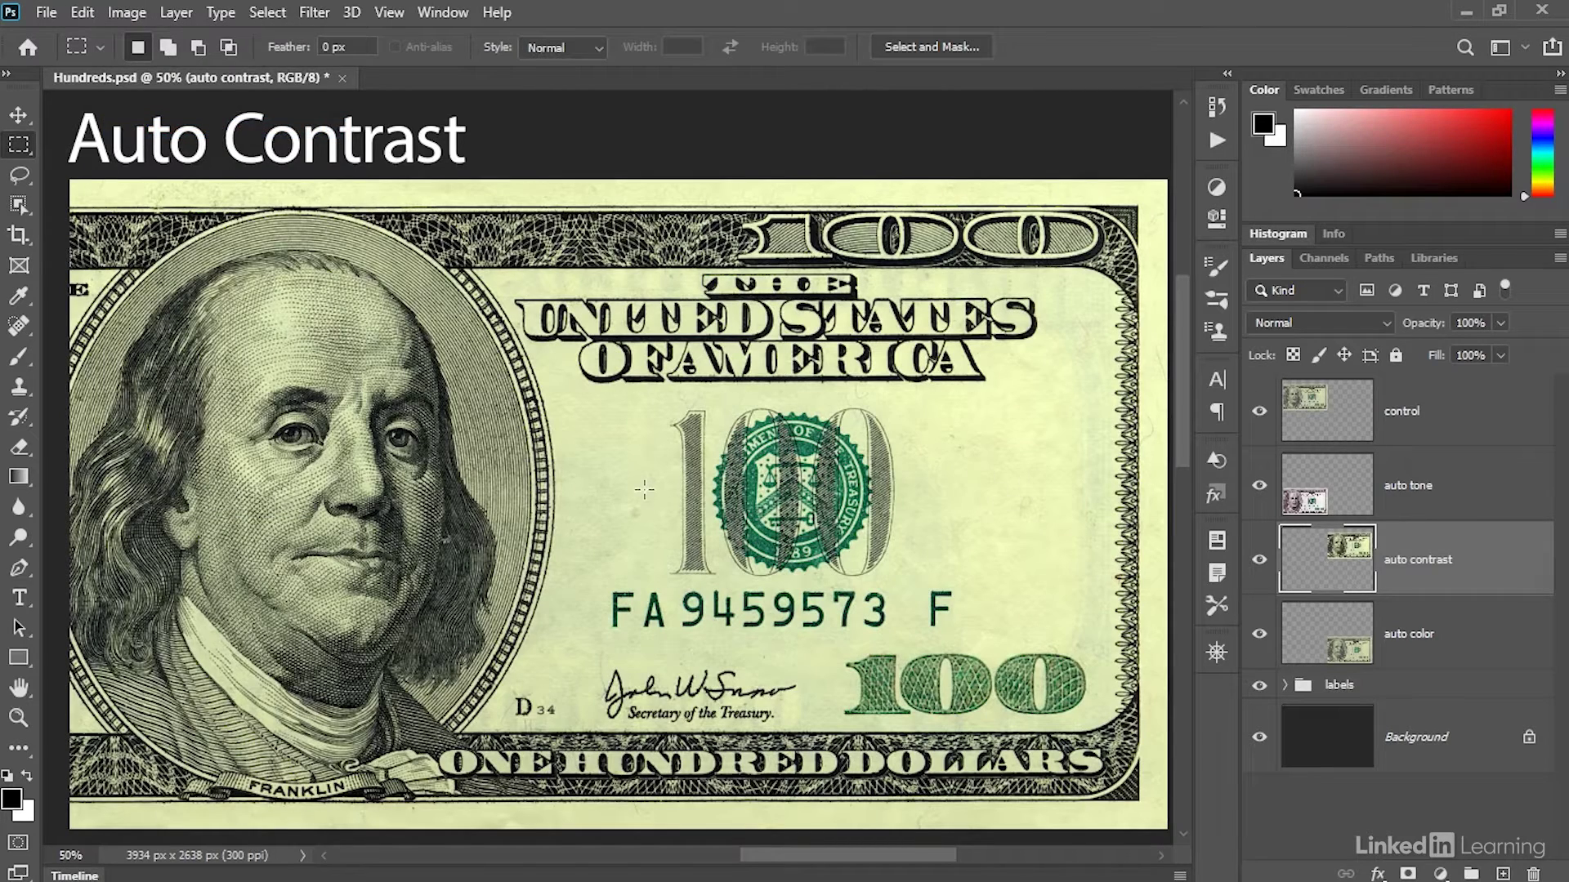
key("ctrl+z")
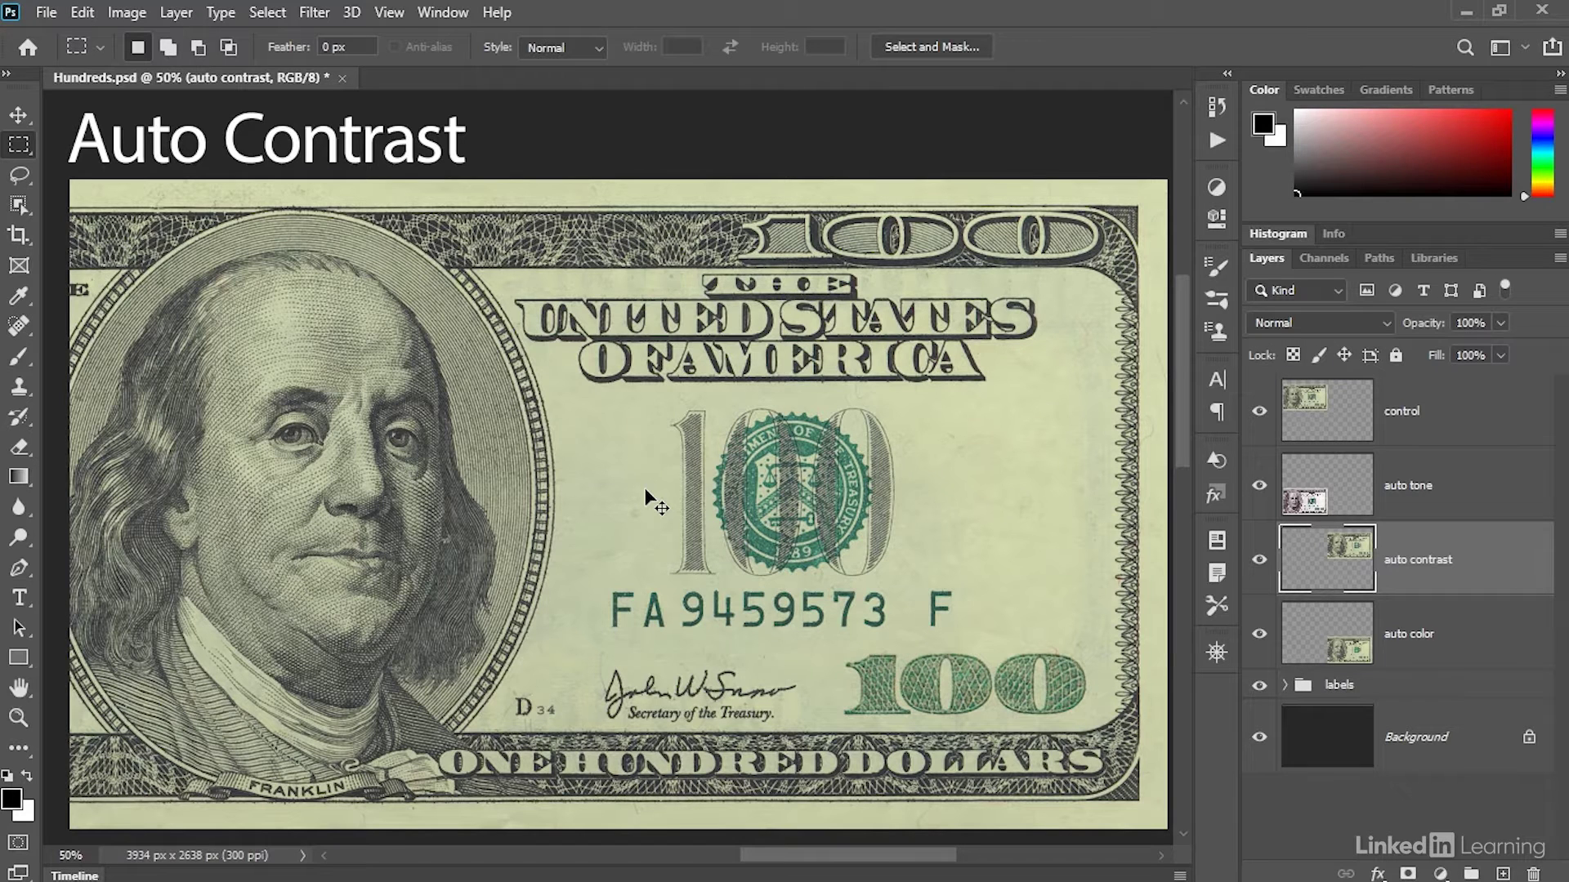
key("ctrl+shift+z")
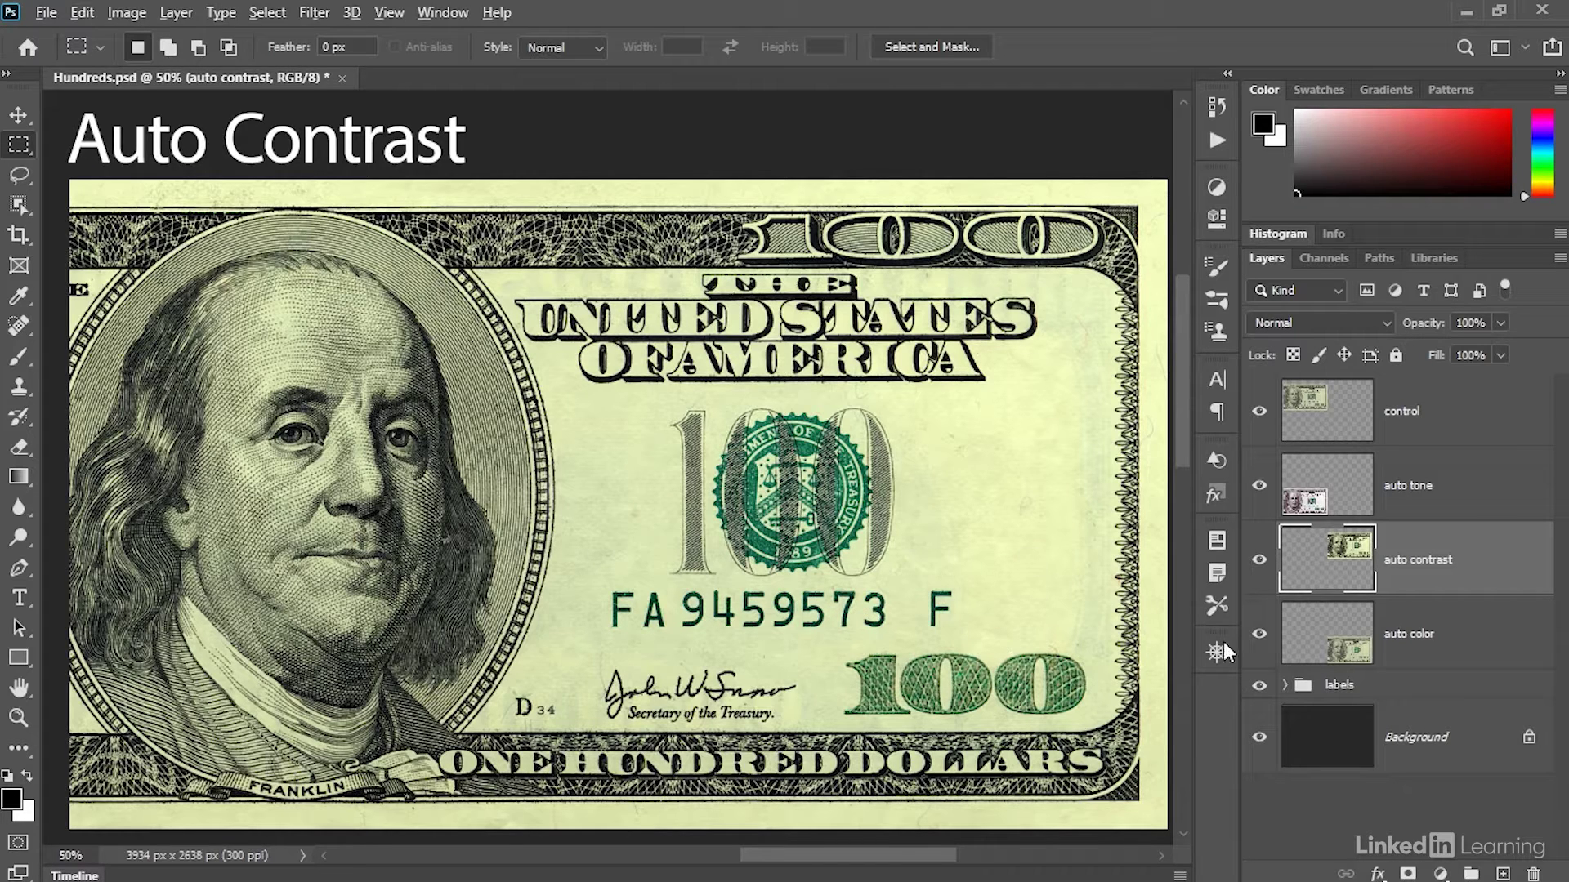
Select the auto color layer, view its bill at 50%, and apply Auto Color
left_click(1349, 651)
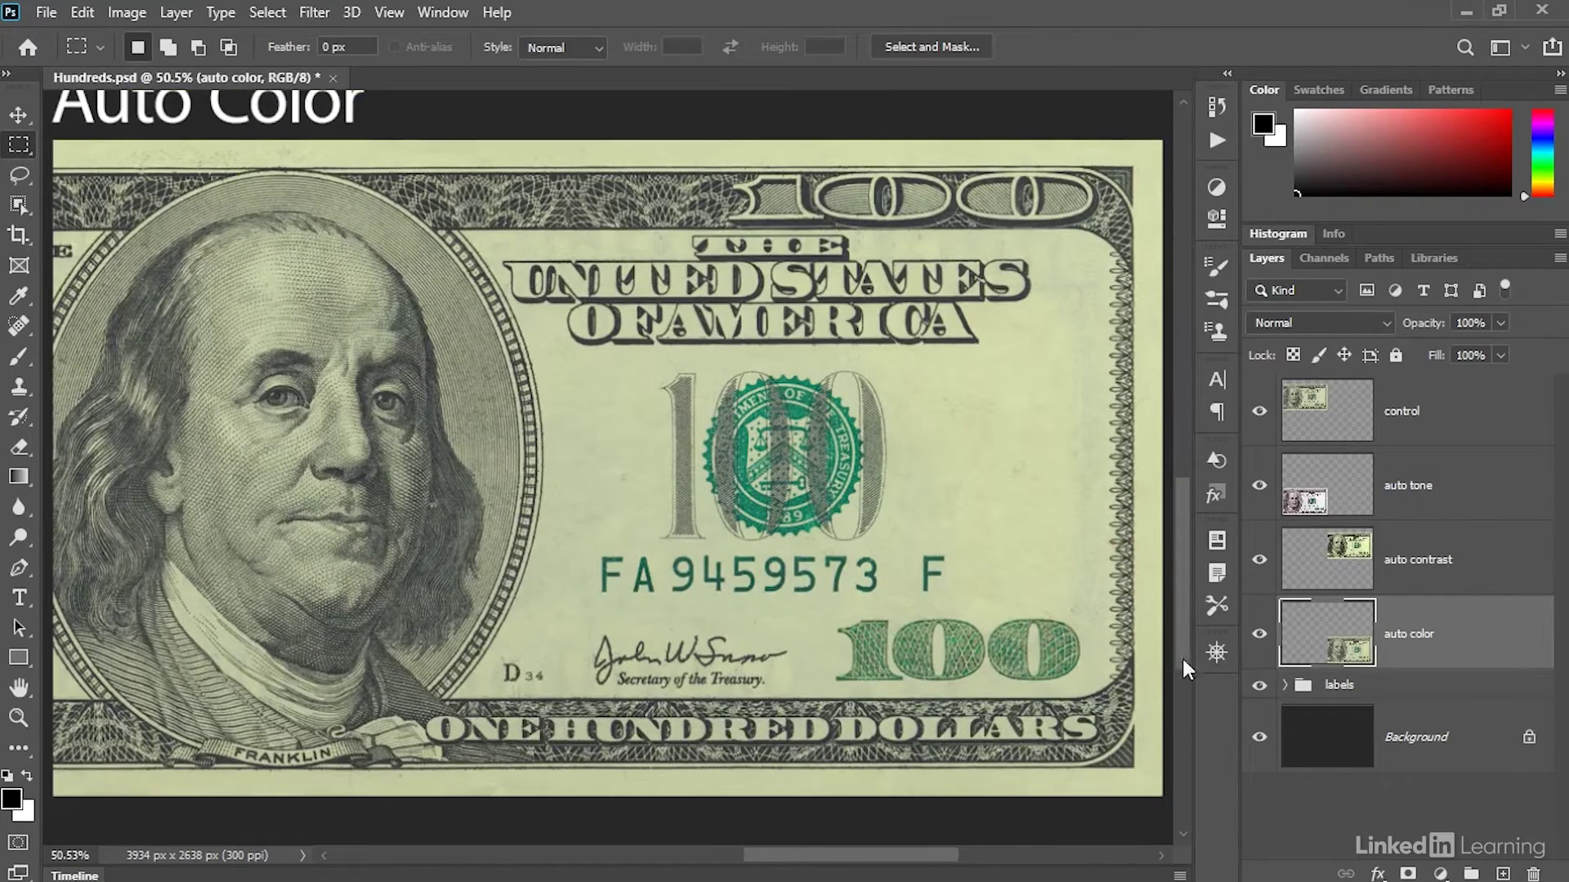
key("ctrl+minus")
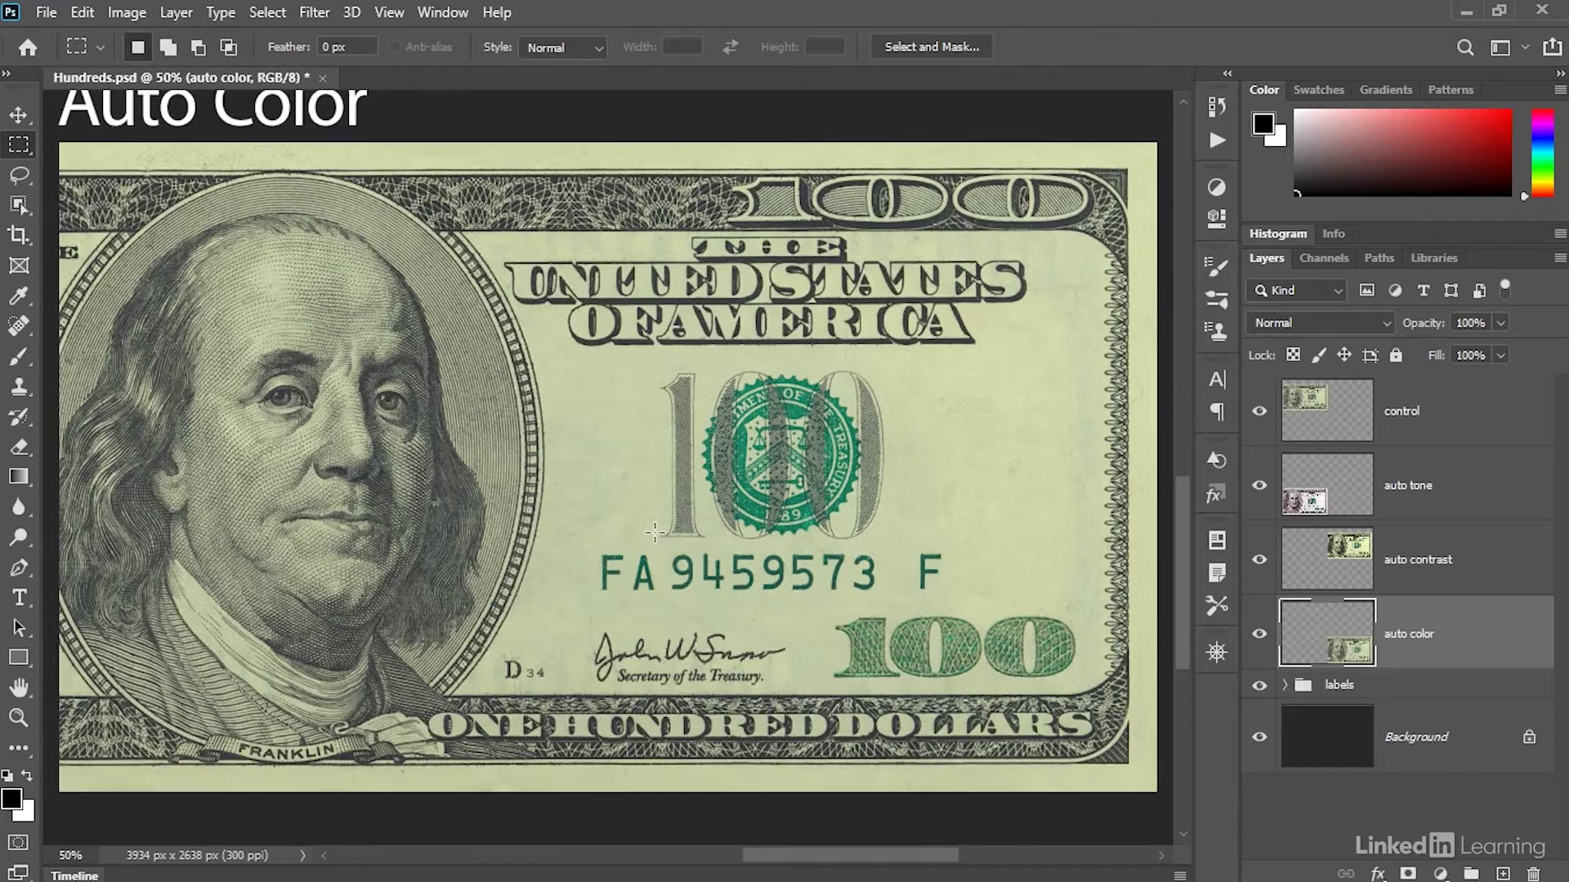
left_click_drag(449, 424, 460, 451)
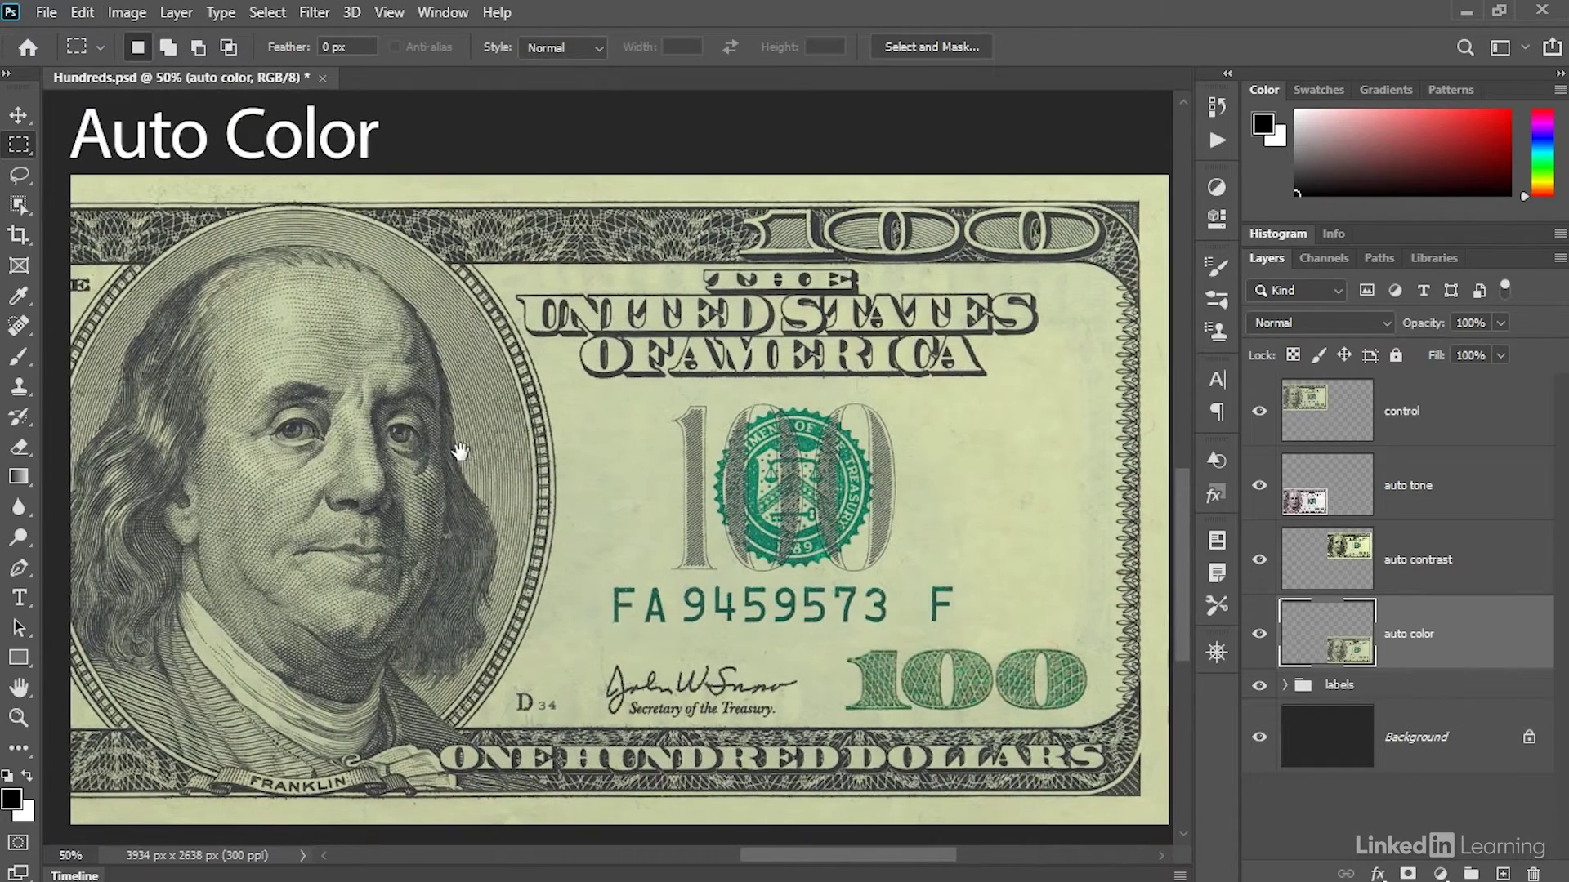
left_click(127, 13)
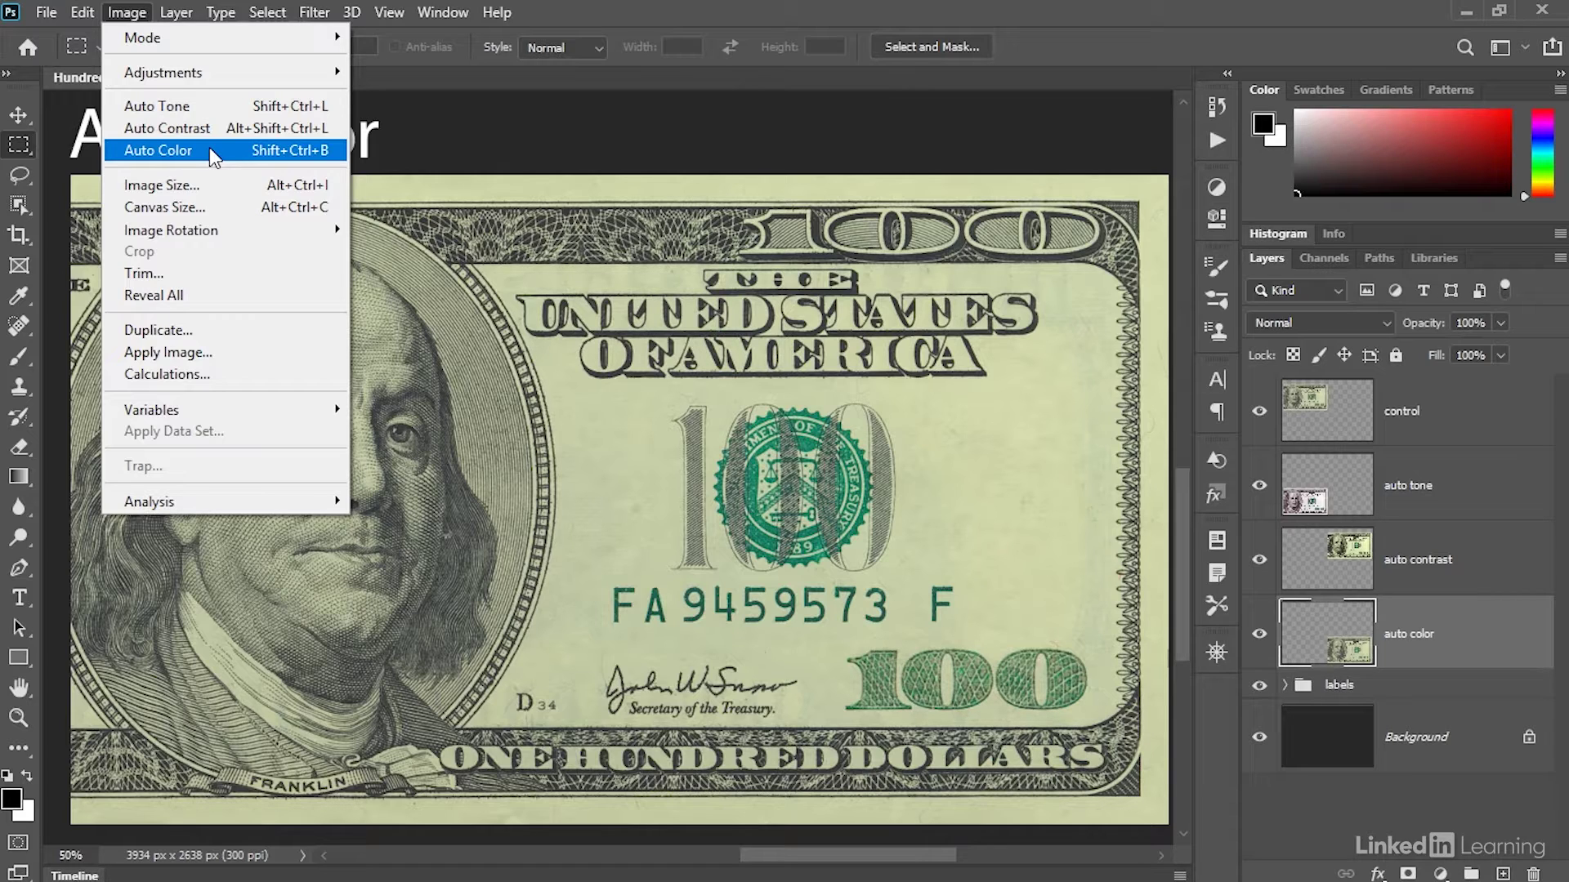
left_click(209, 150)
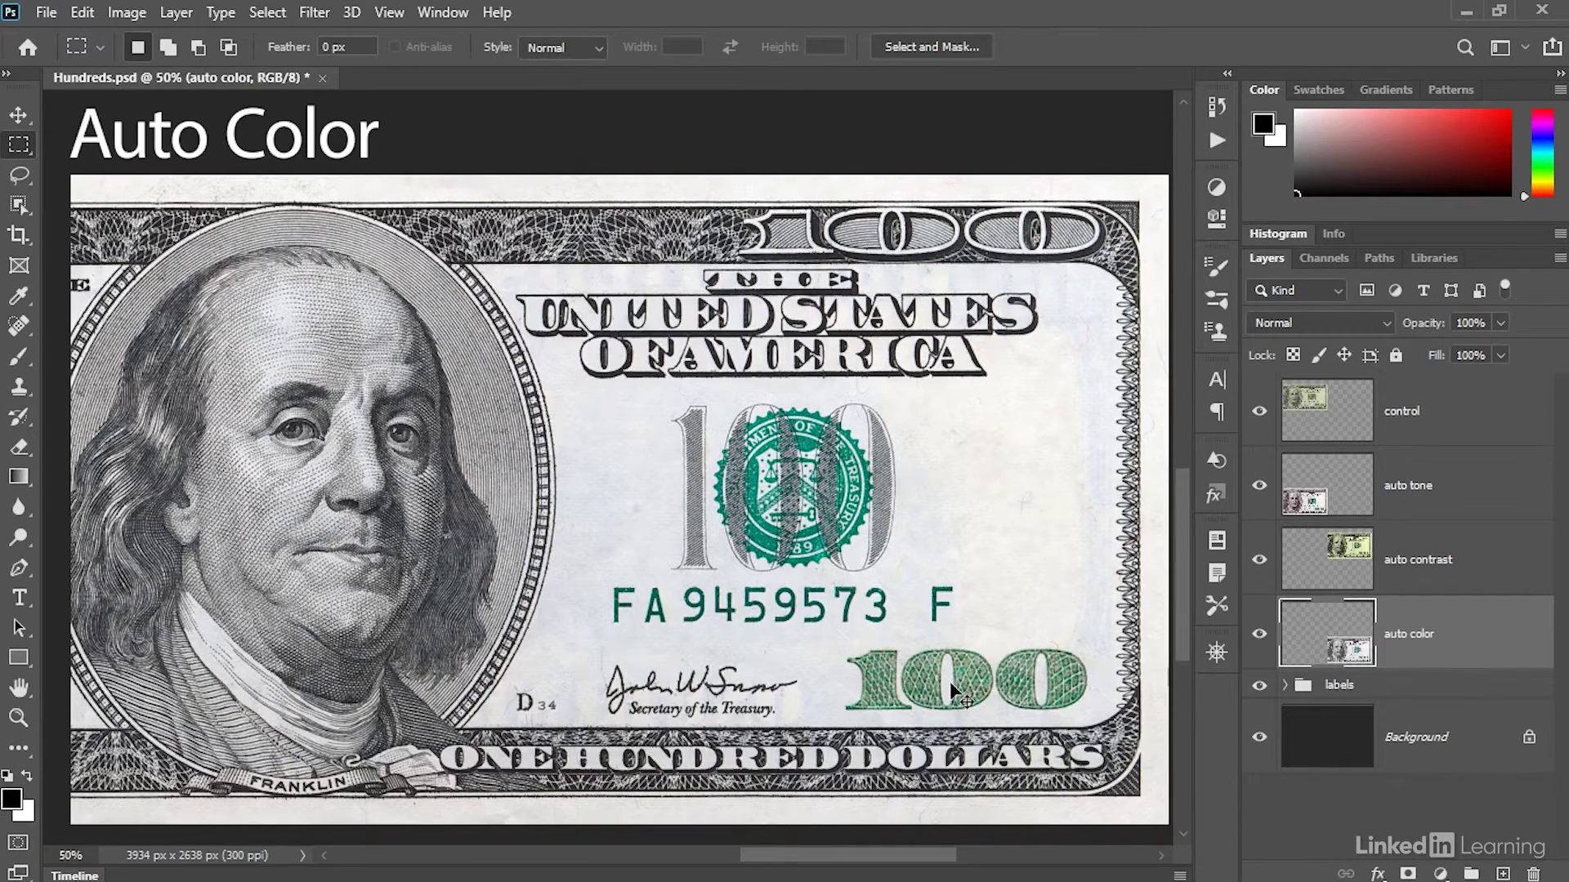
View all four corrected bills side by side at 25% zoom
key("ctrl+0")
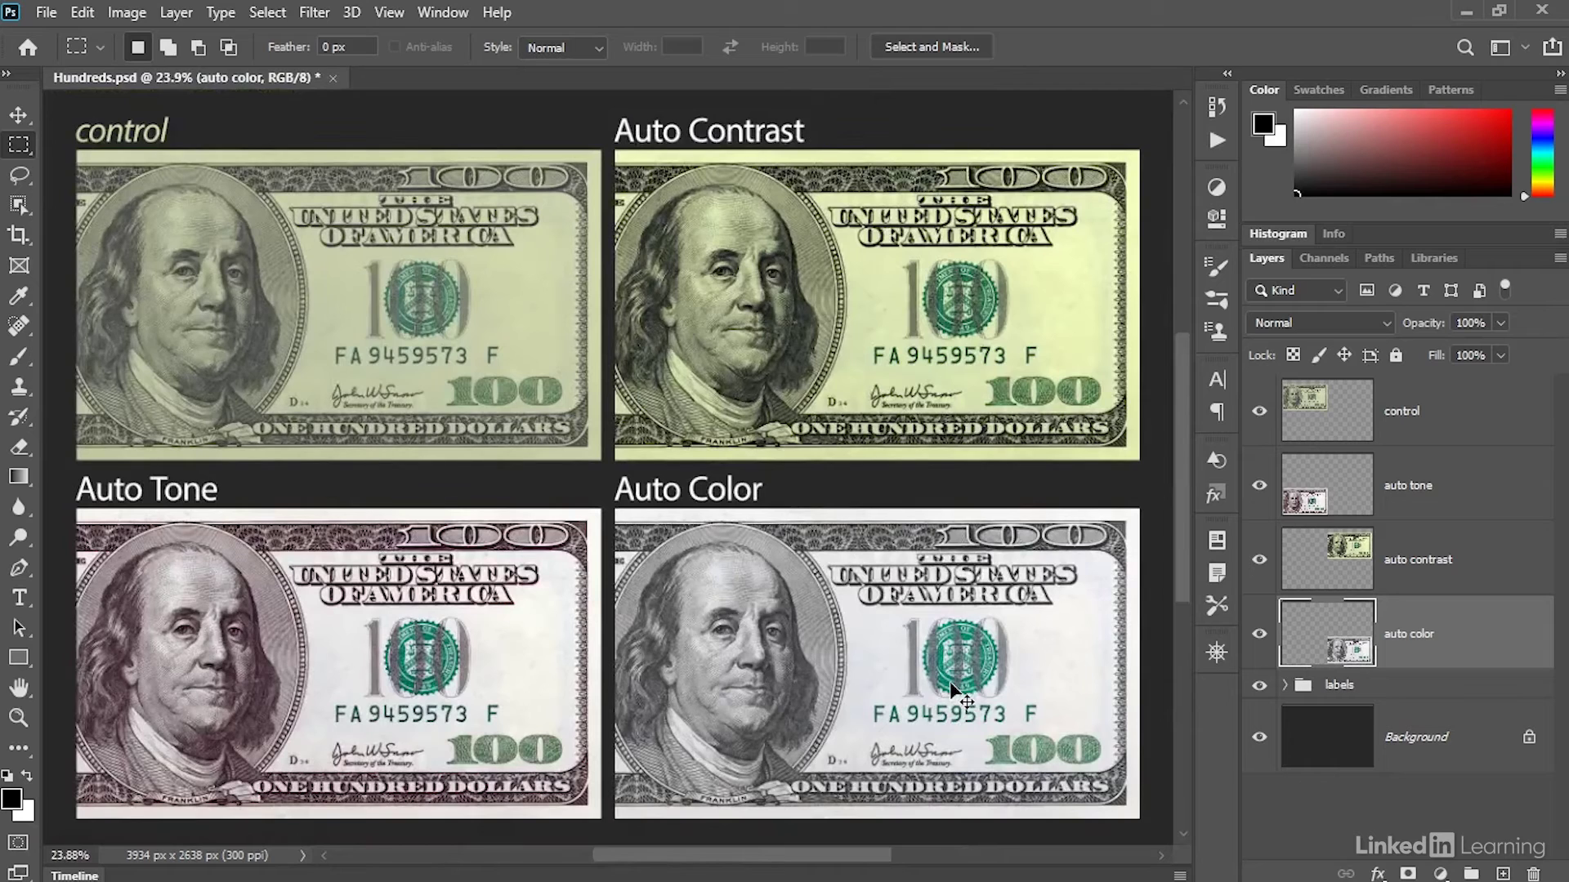
key("ctrl+plus")
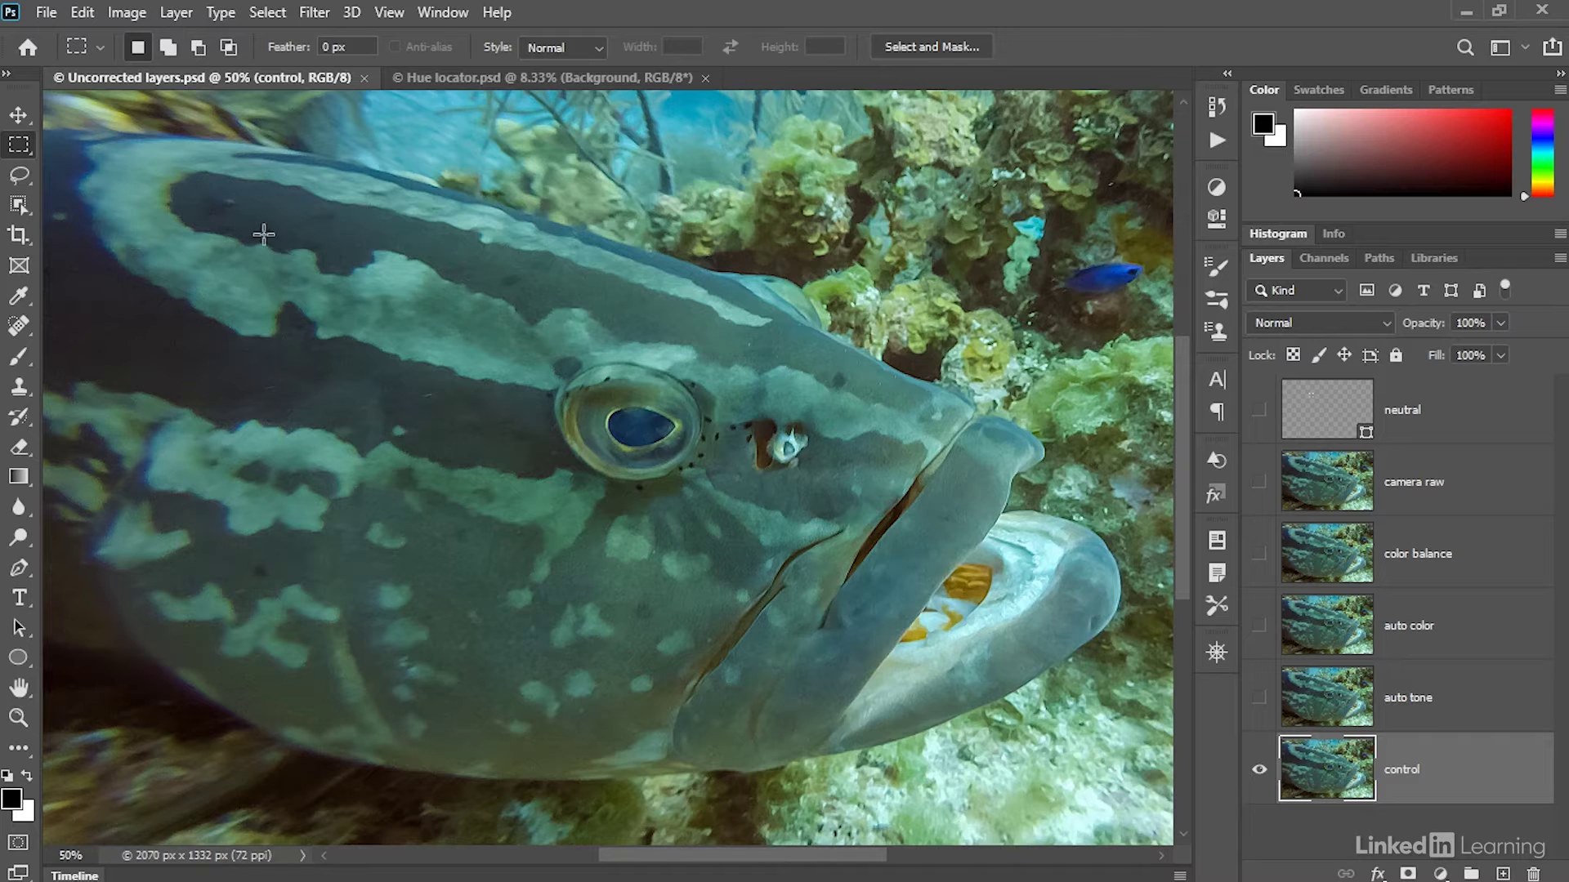
Show the neutral layer and sample the grouper's pale stripe with the Eyedropper, getting a teal-grey
left_click(24, 297)
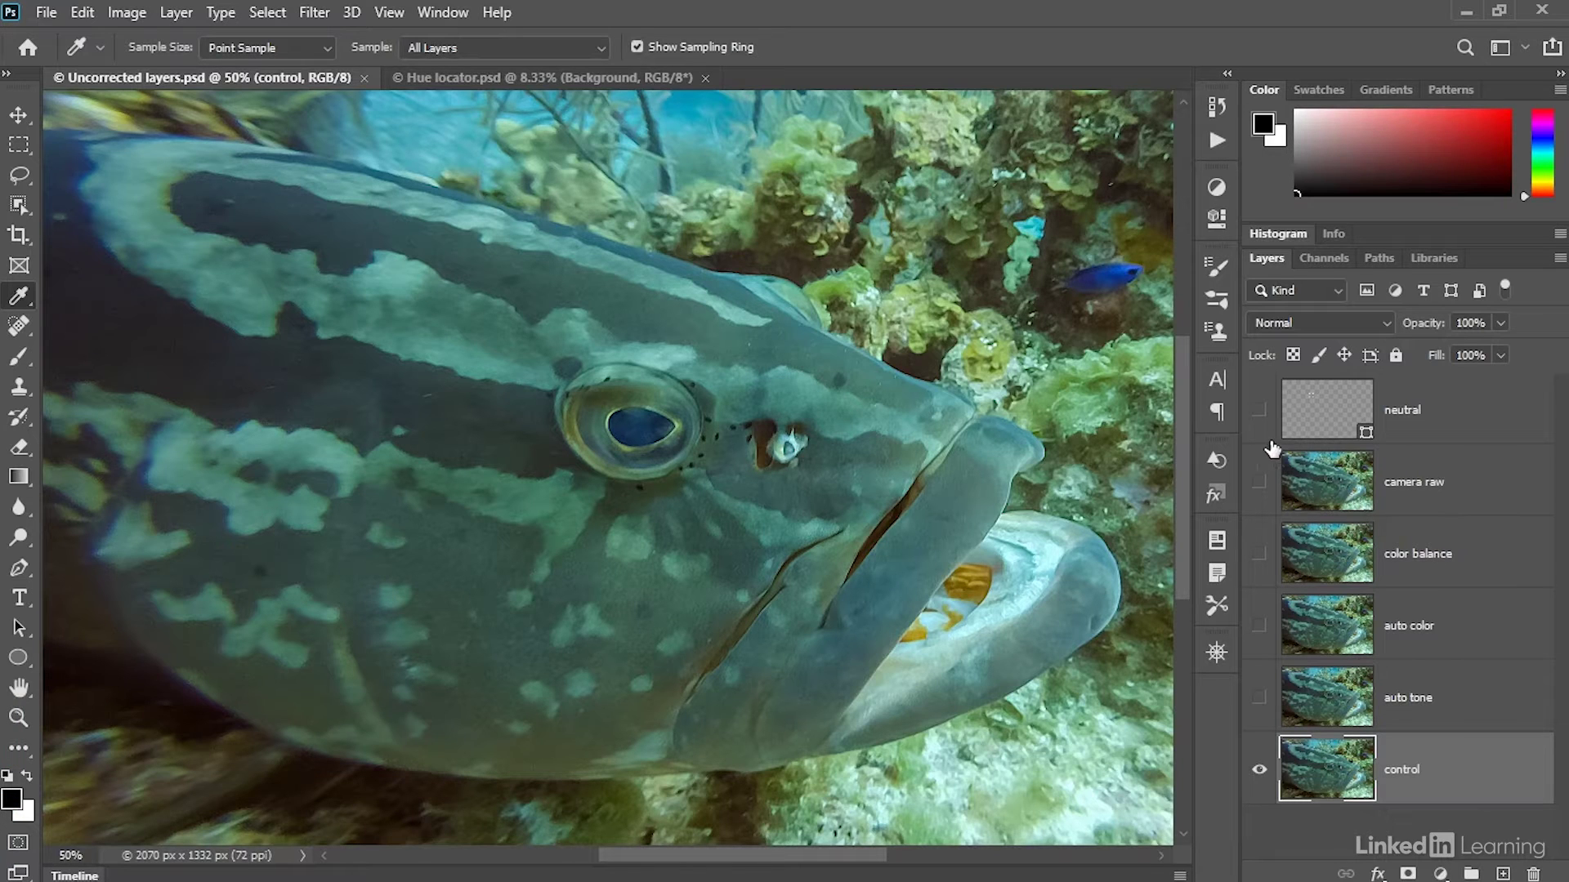
left_click(1260, 413)
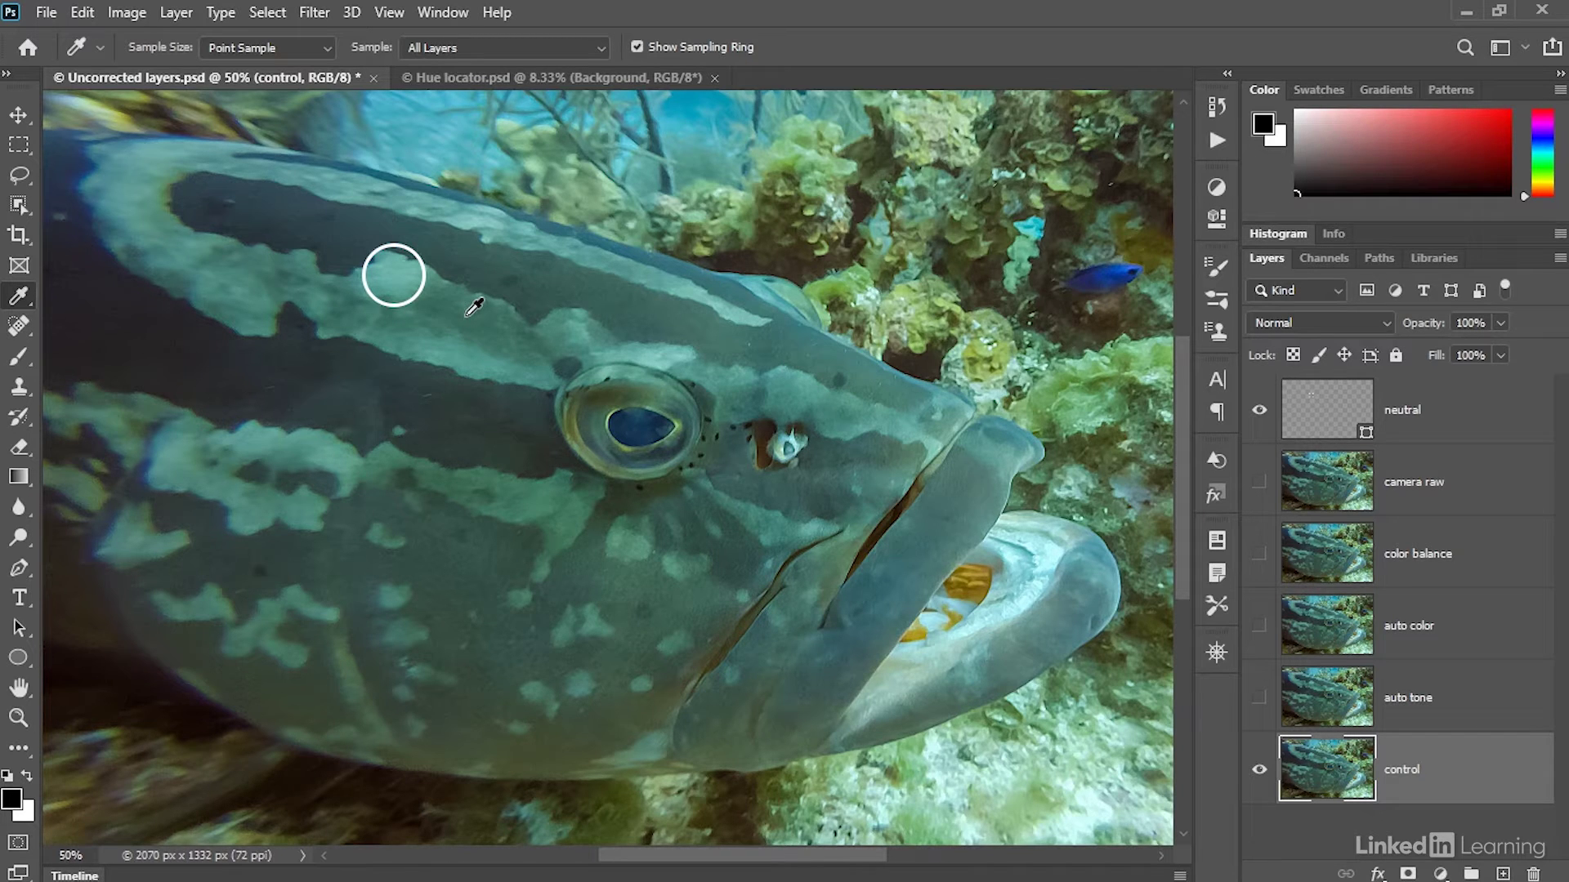
left_click(394, 274)
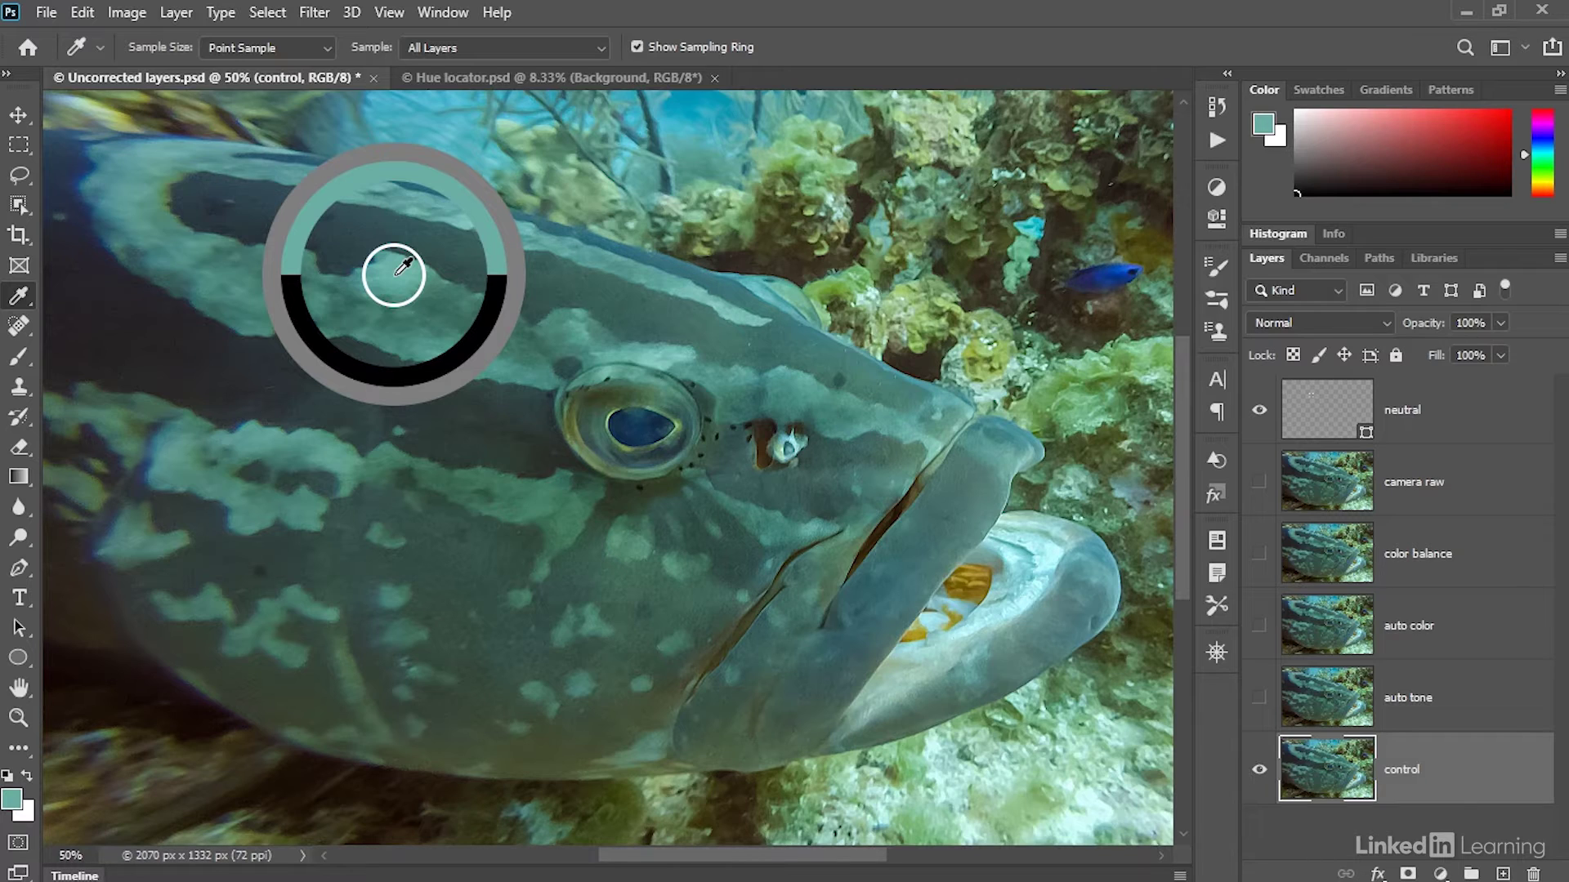
left_click_drag(397, 275, 397, 275)
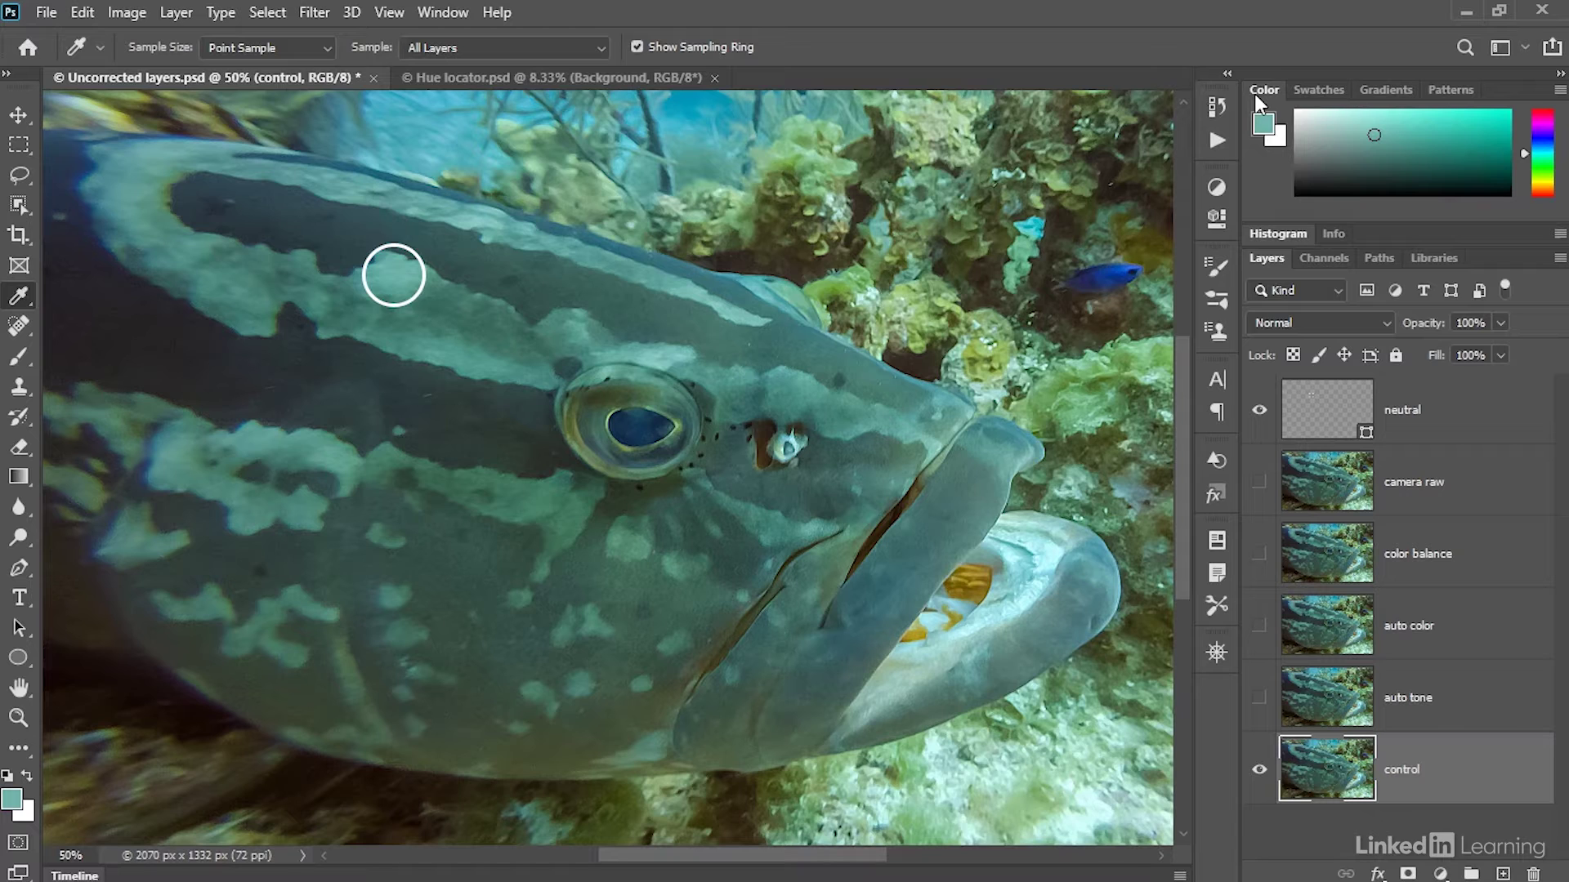
left_click(448, 13)
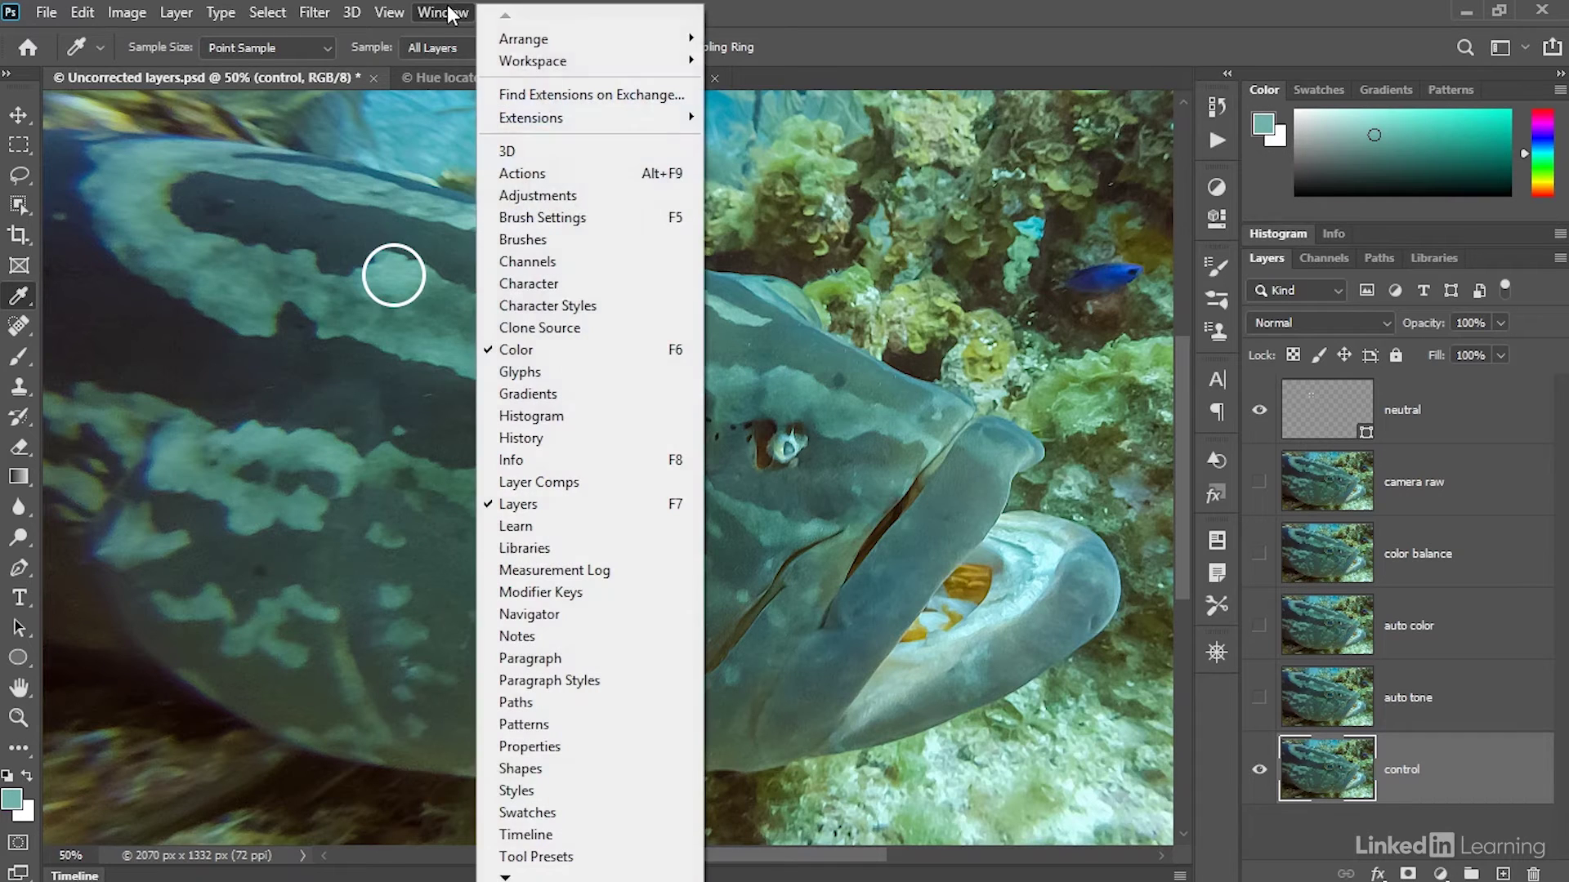
left_click(595, 355)
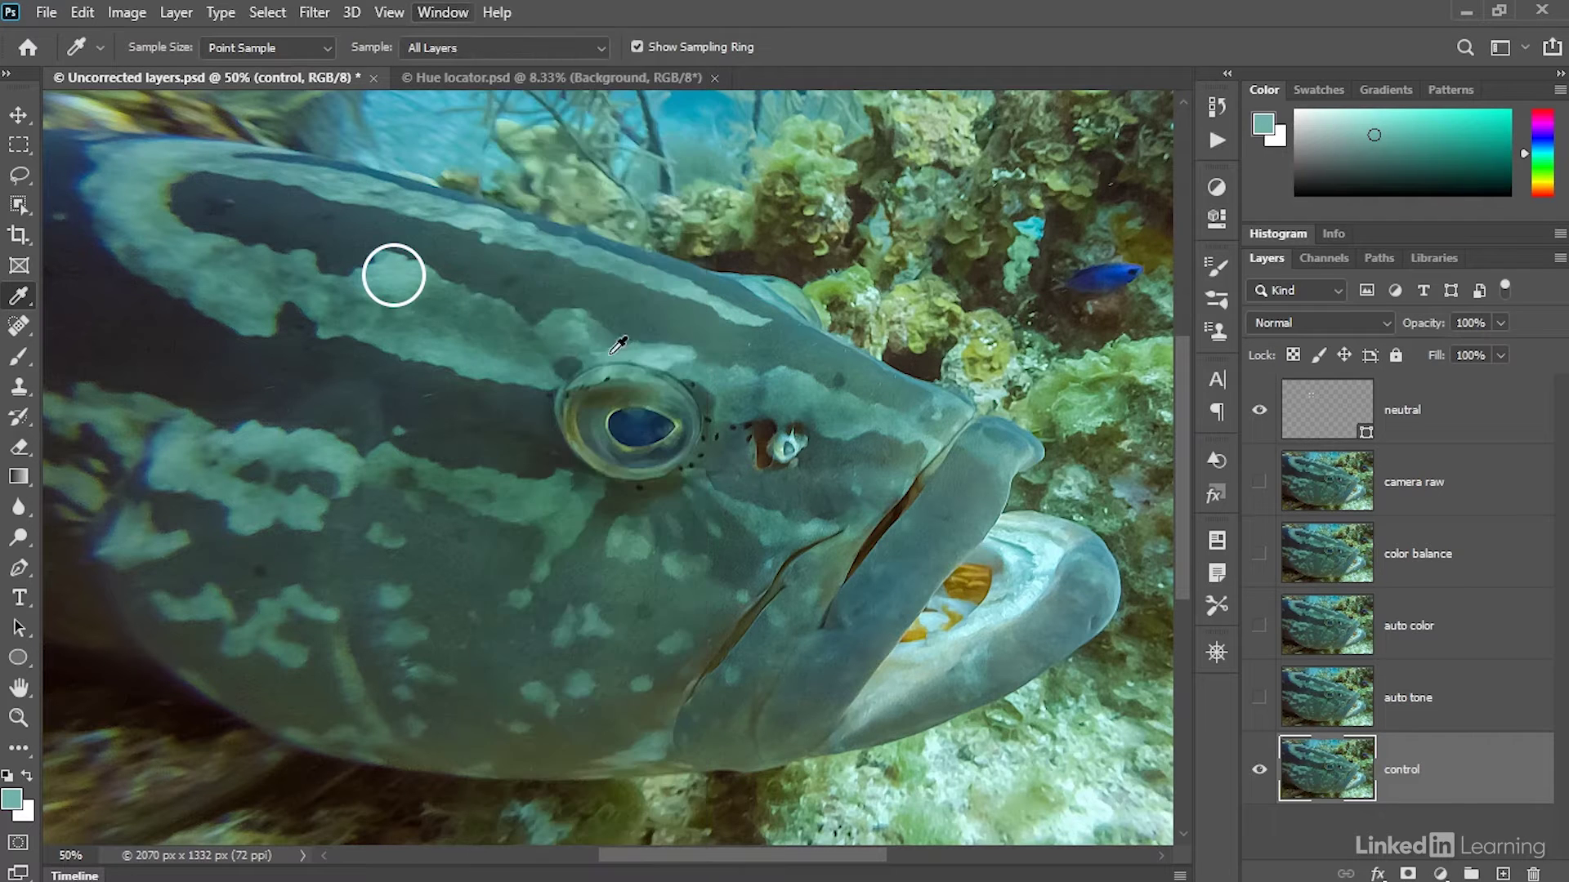
left_click(1560, 90)
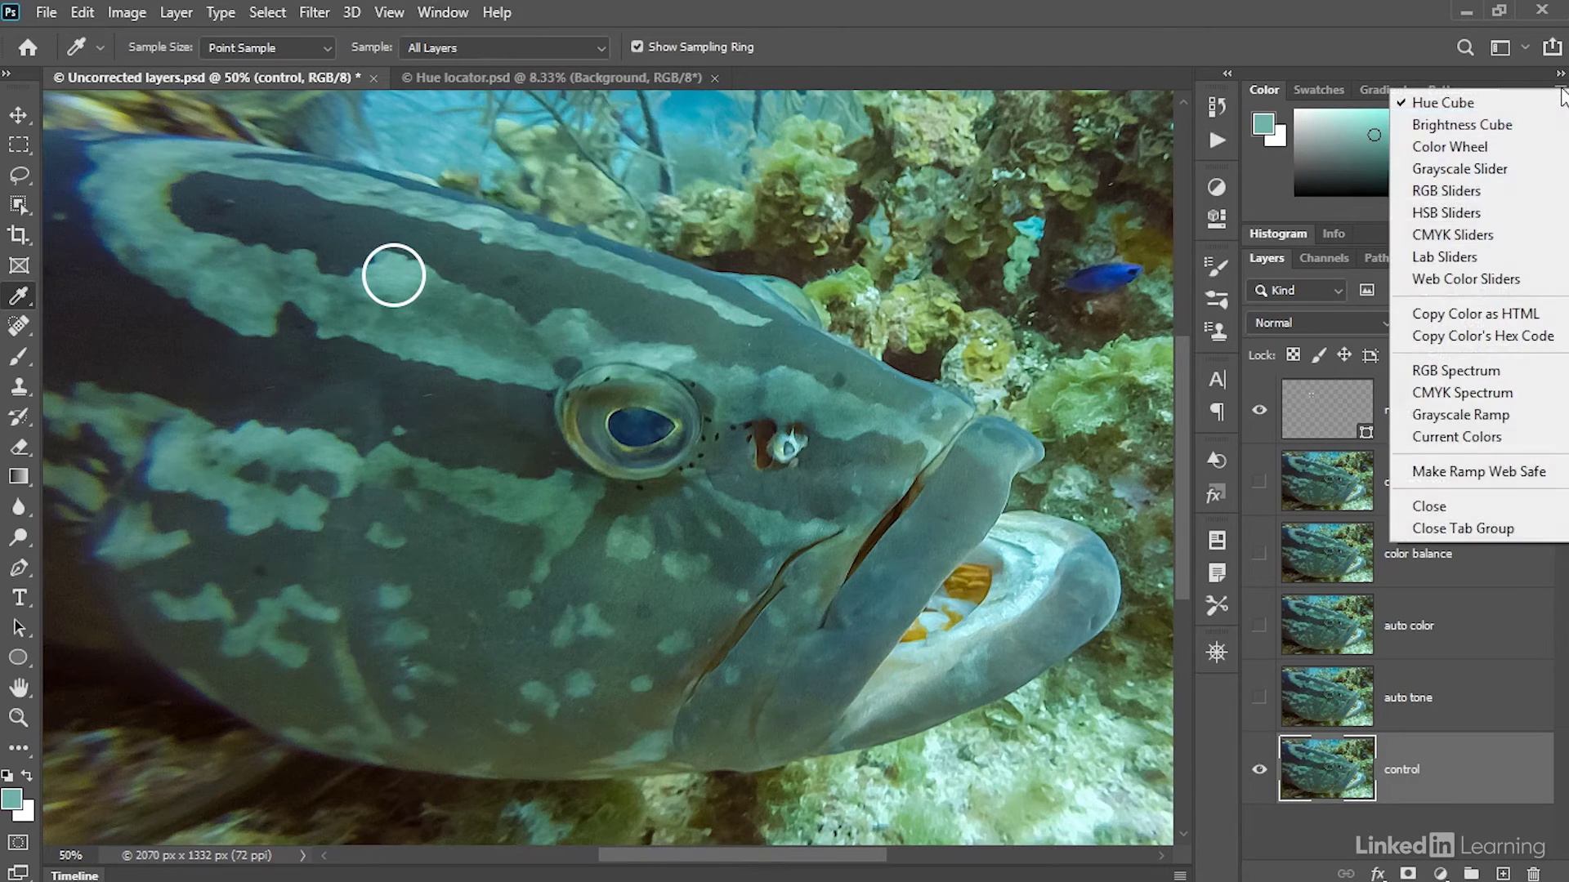
left_click(1512, 217)
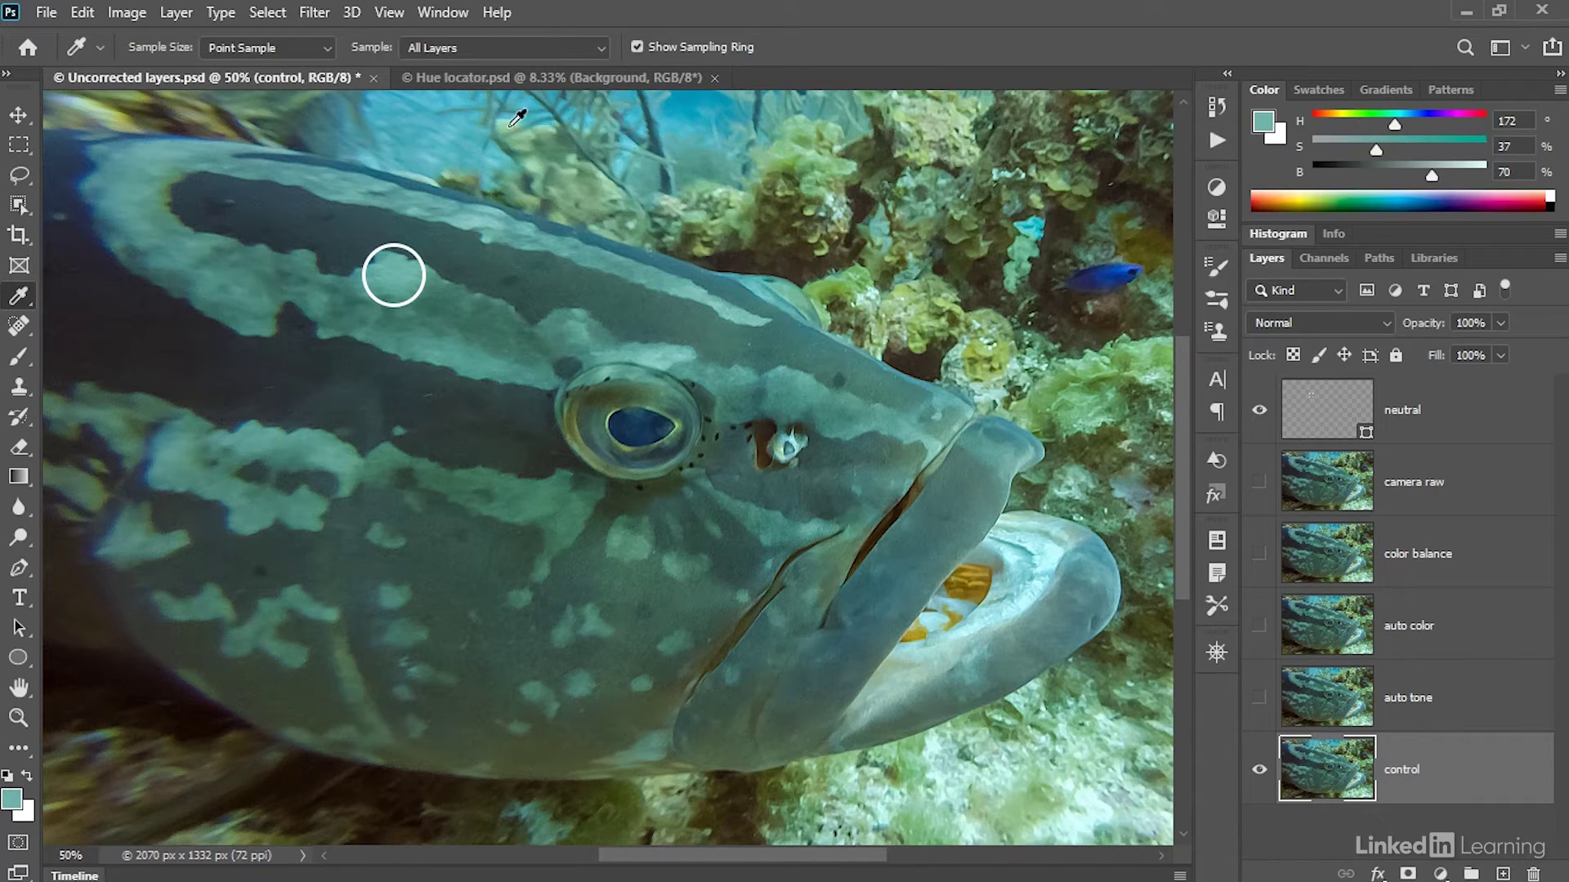
left_click(501, 79)
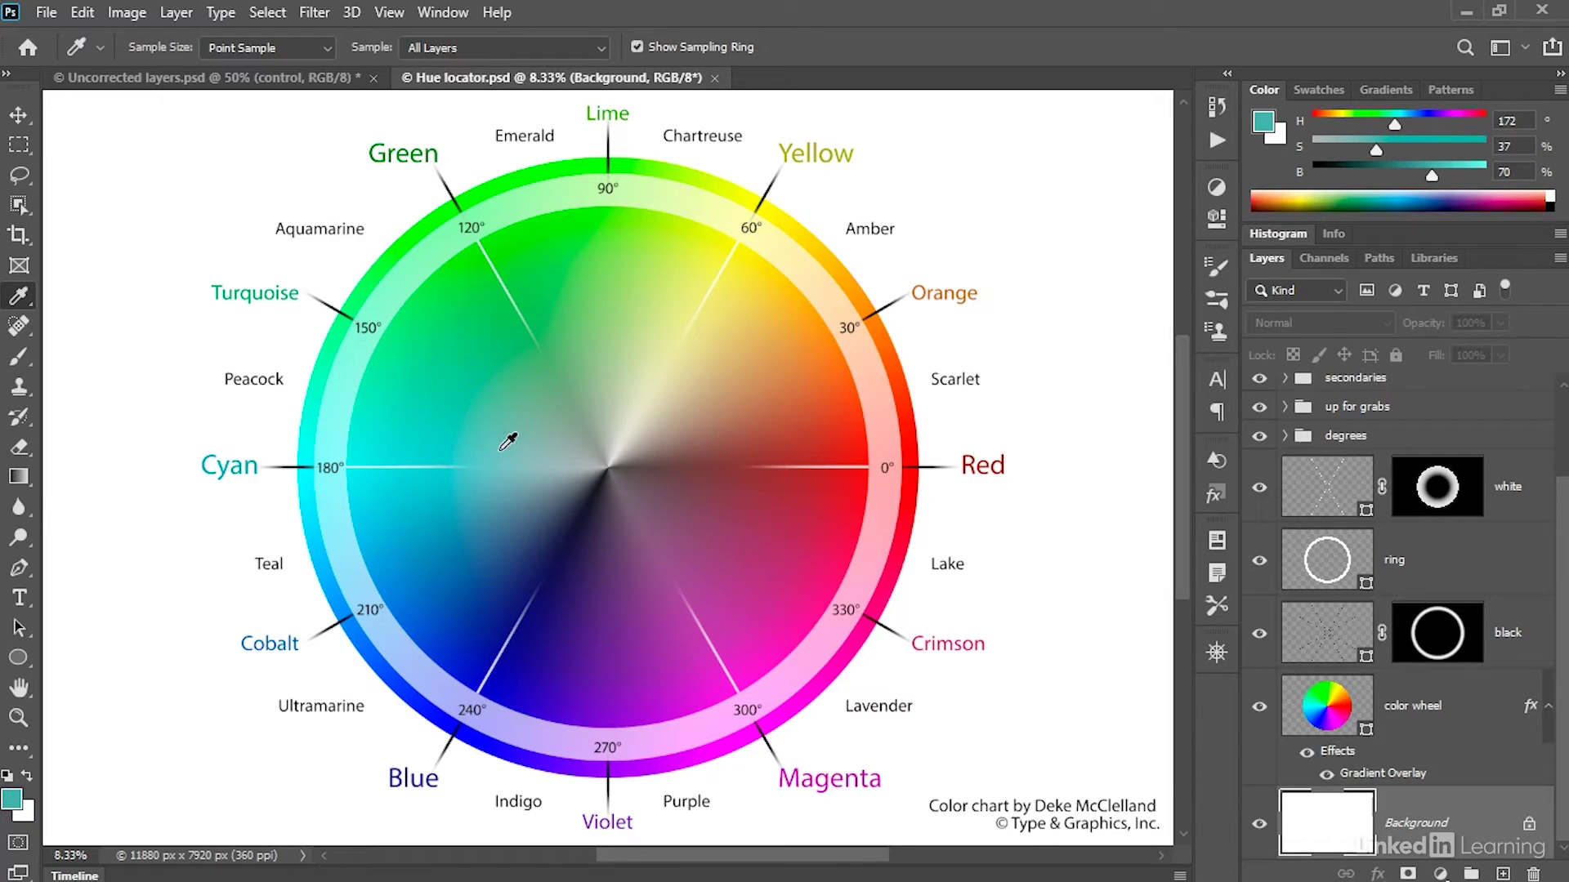
Sample the colour wheel near Cyan so the foreground reads H172 S36 B78
left_click_drag(505, 450, 479, 447)
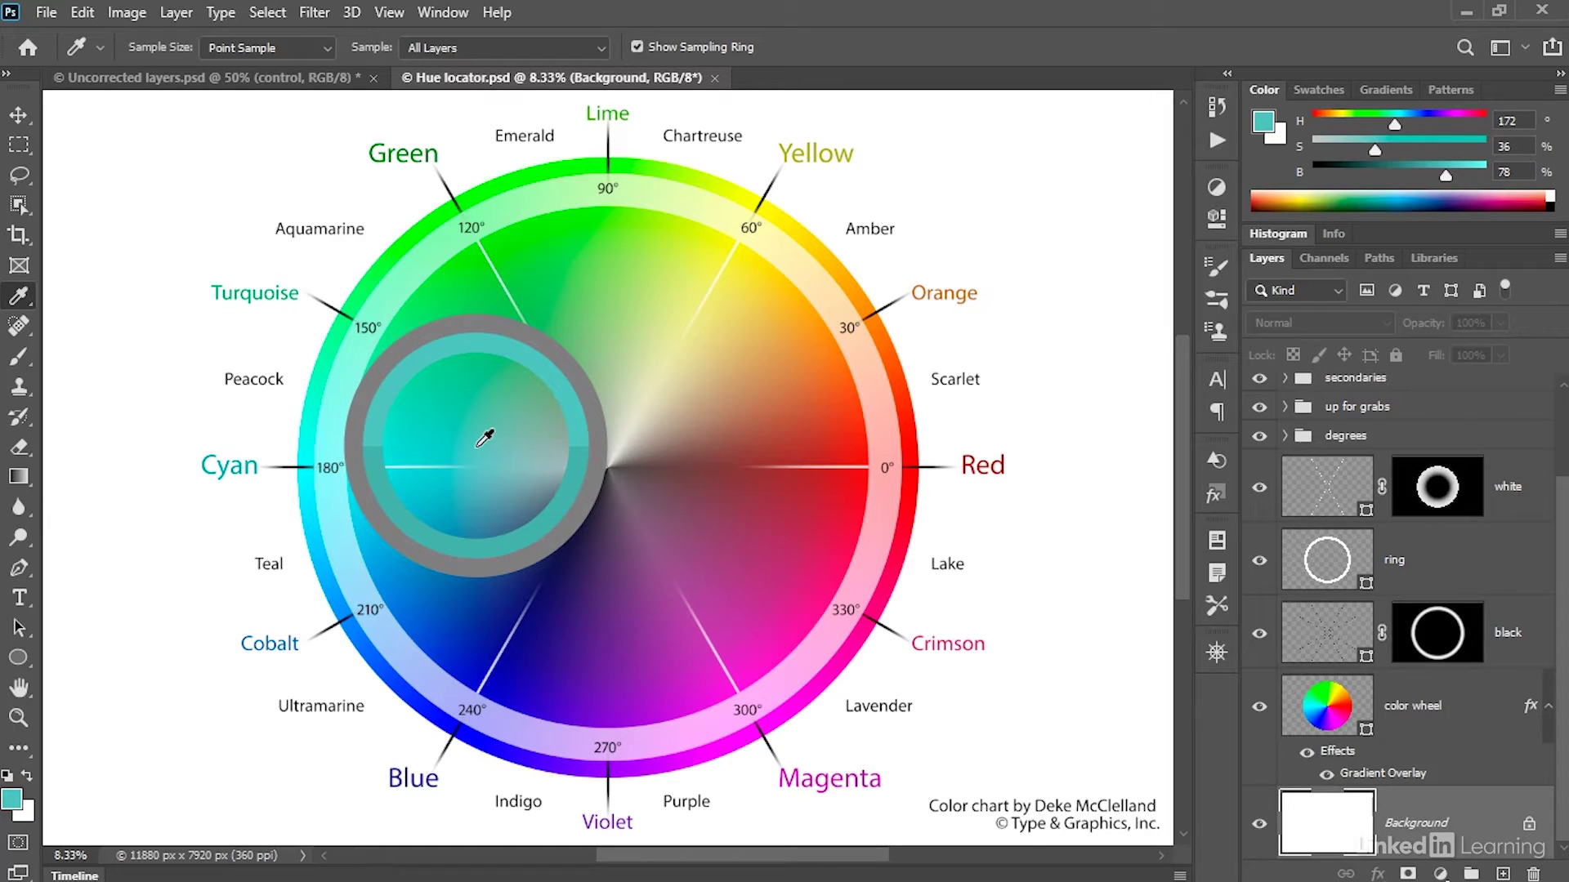
left_click_drag(478, 447, 478, 447)
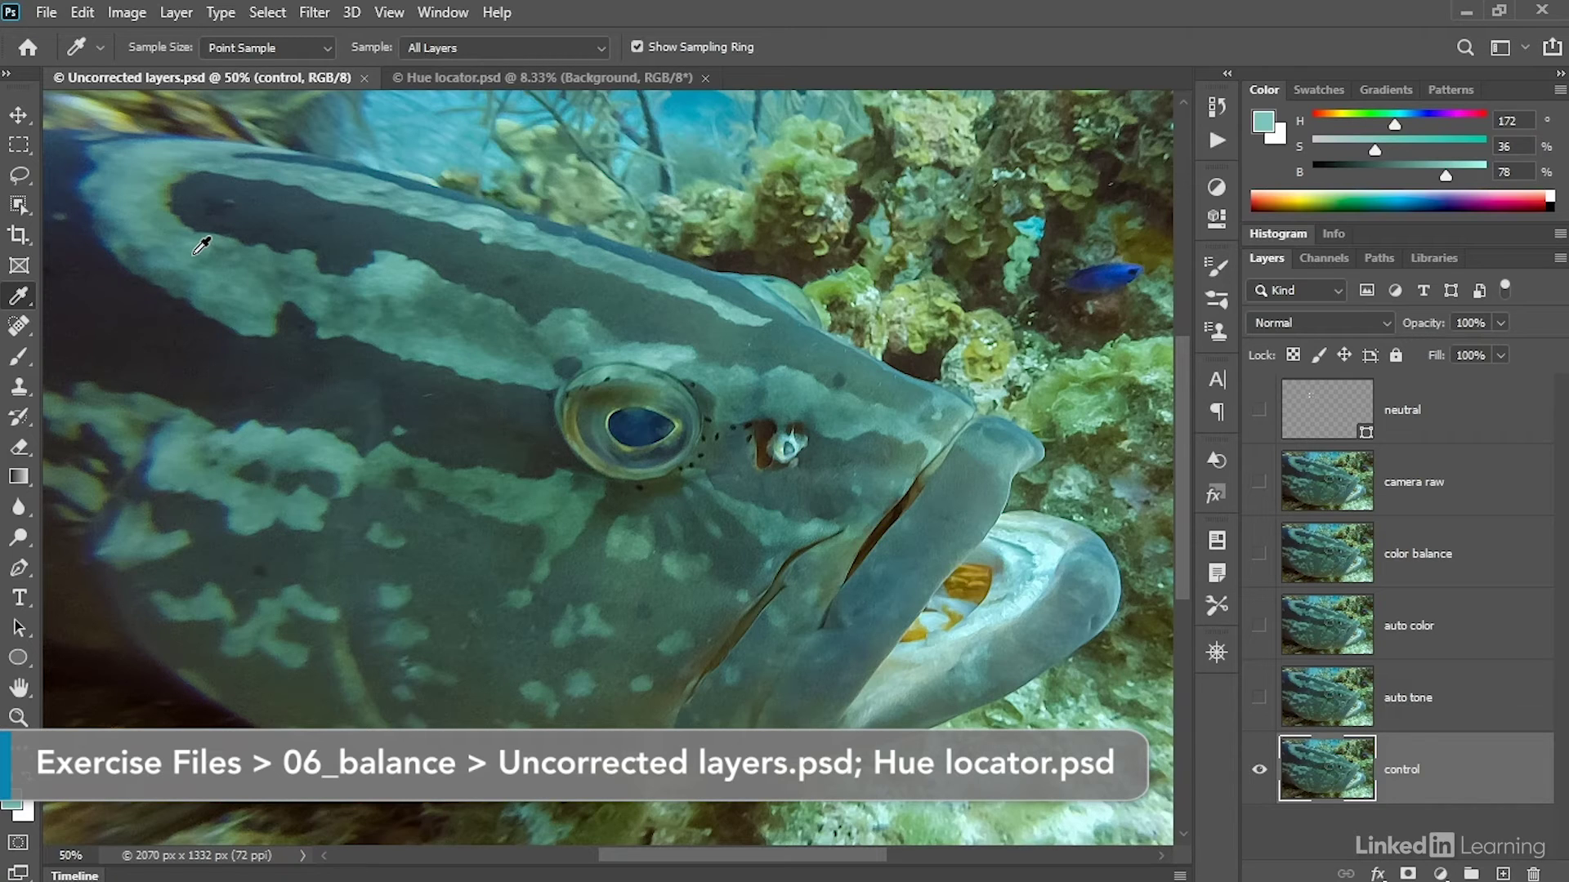
Inspect the Red, Green and Blue channels one by one, then restore the RGB composite
left_click(1319, 258)
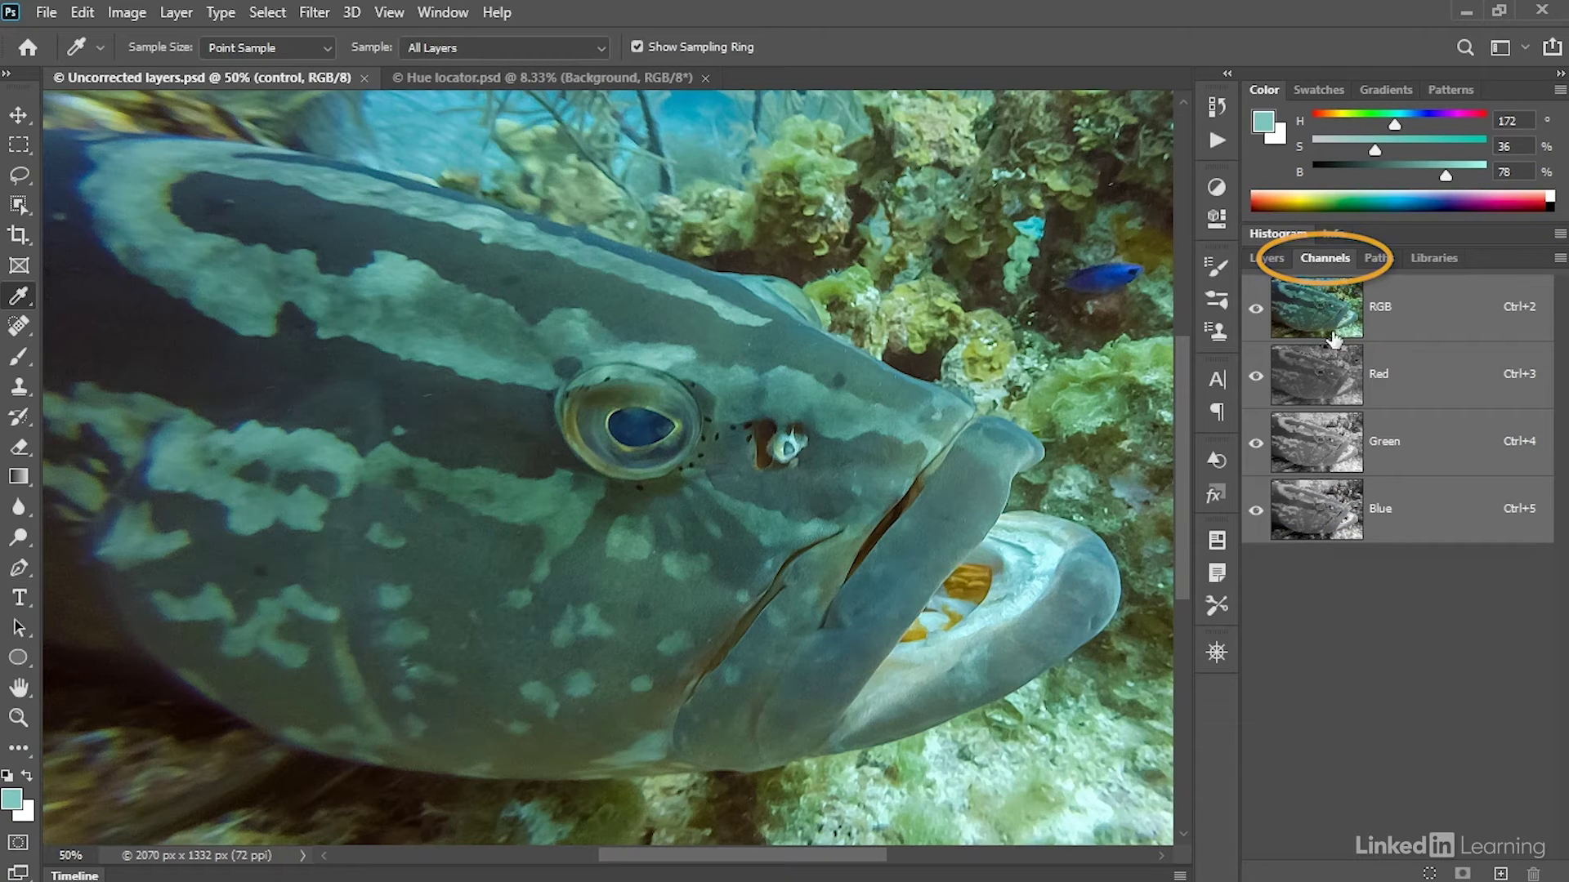
left_click(1418, 379)
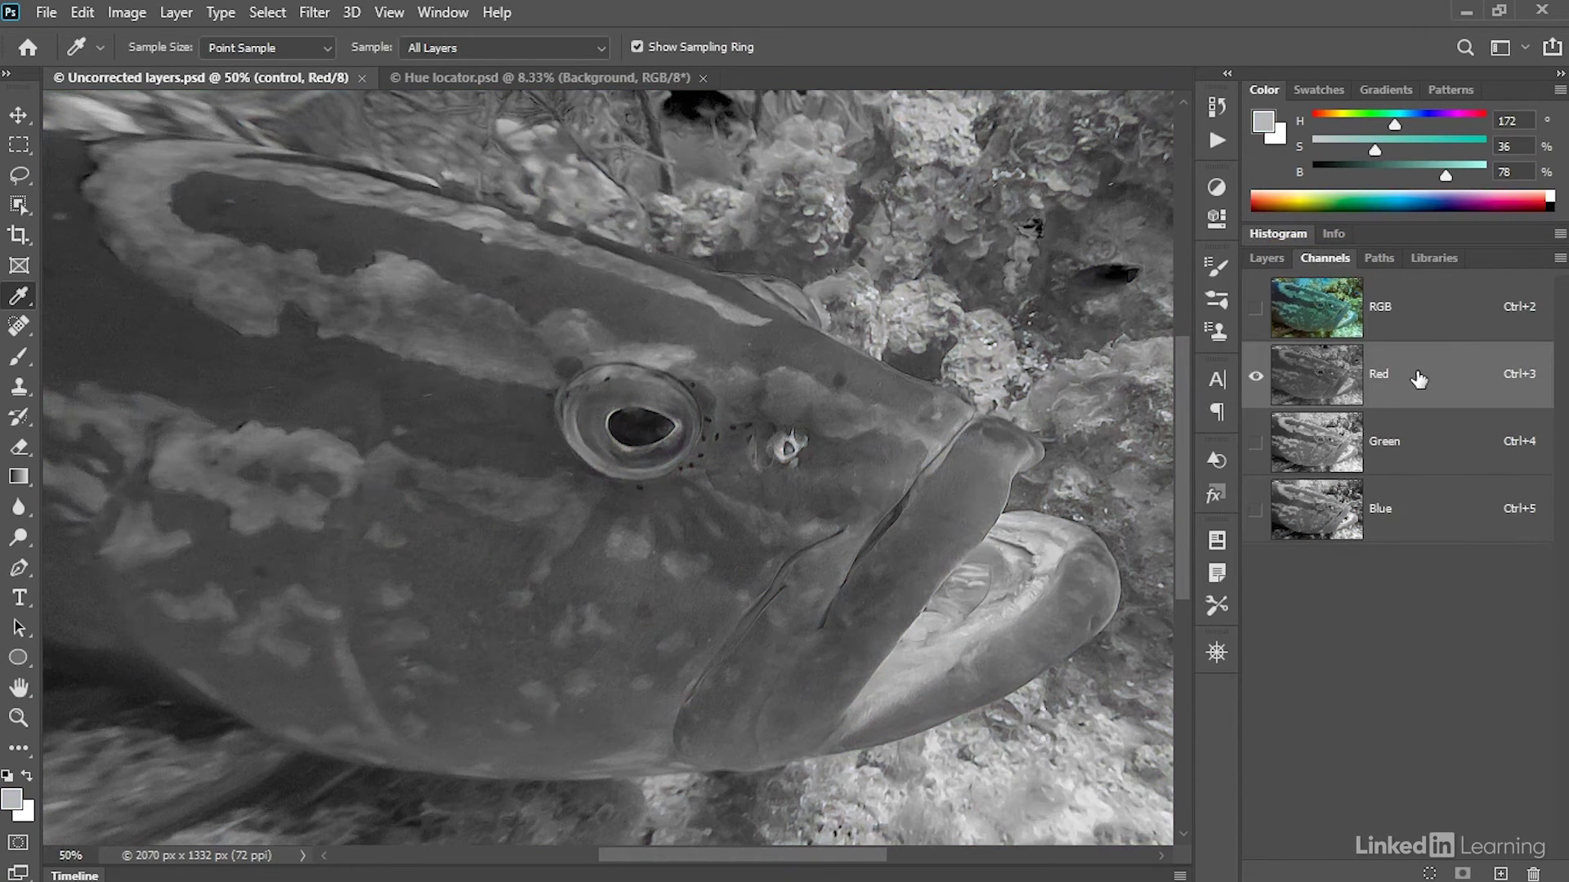
left_click(1428, 441)
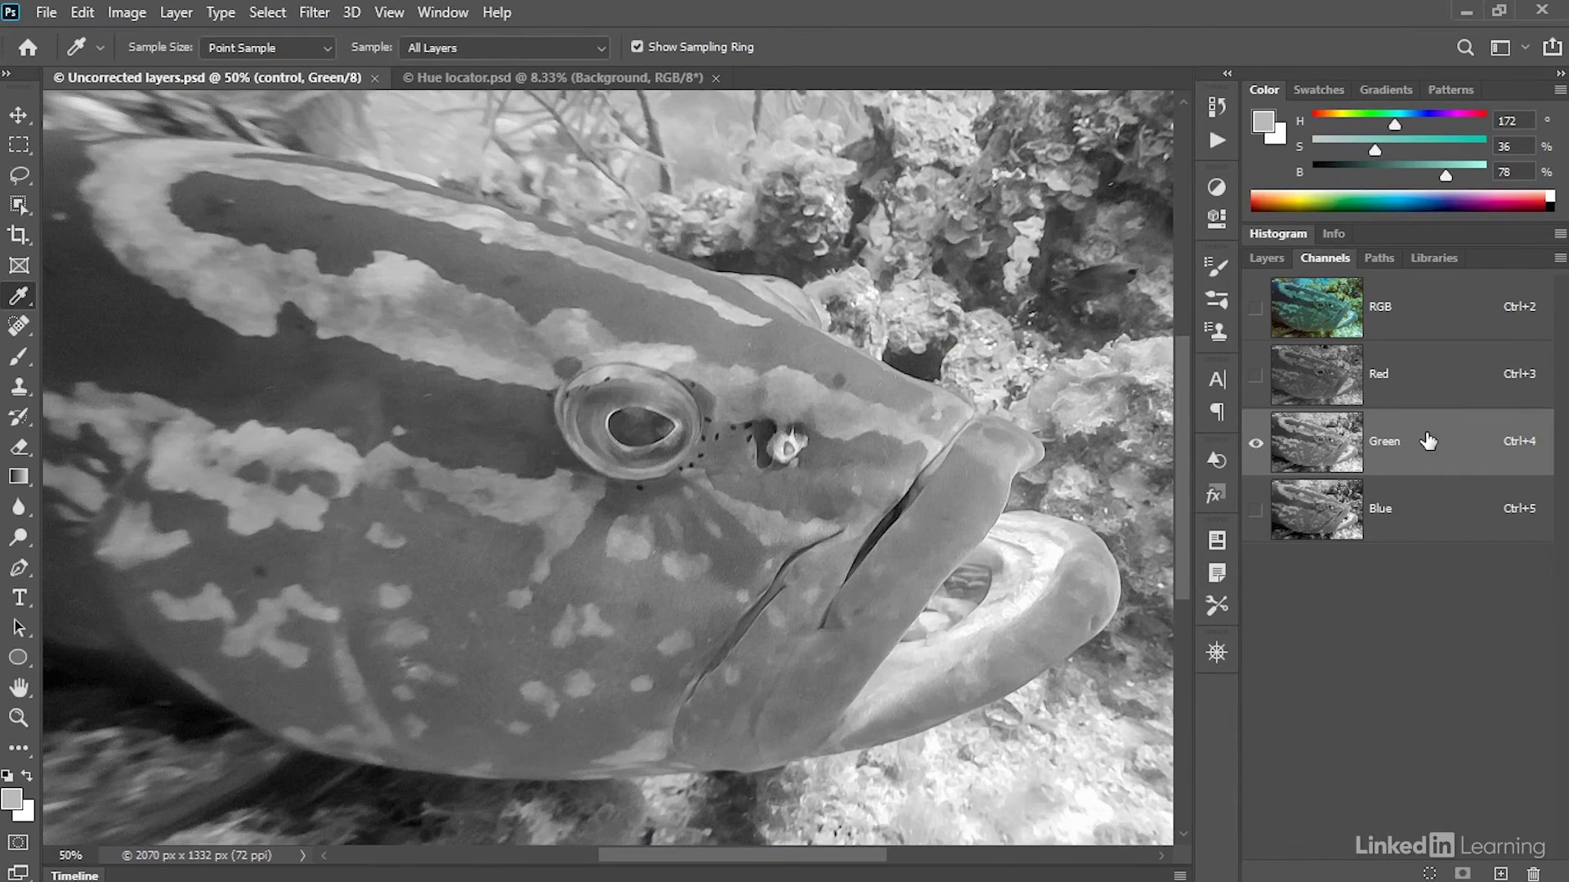
left_click(1424, 508)
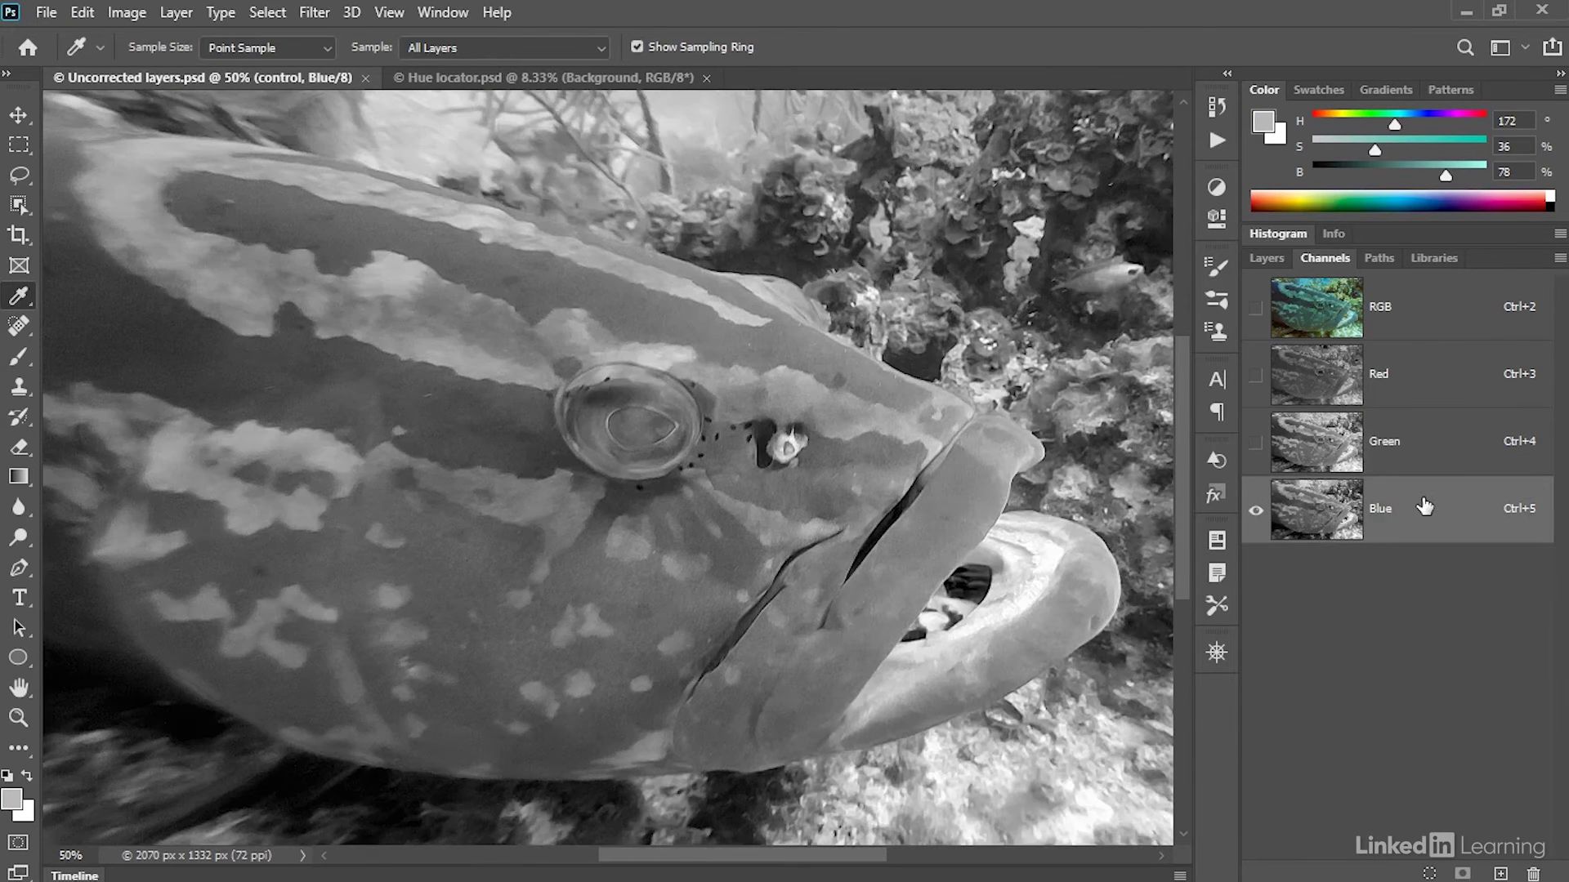
left_click(1418, 315)
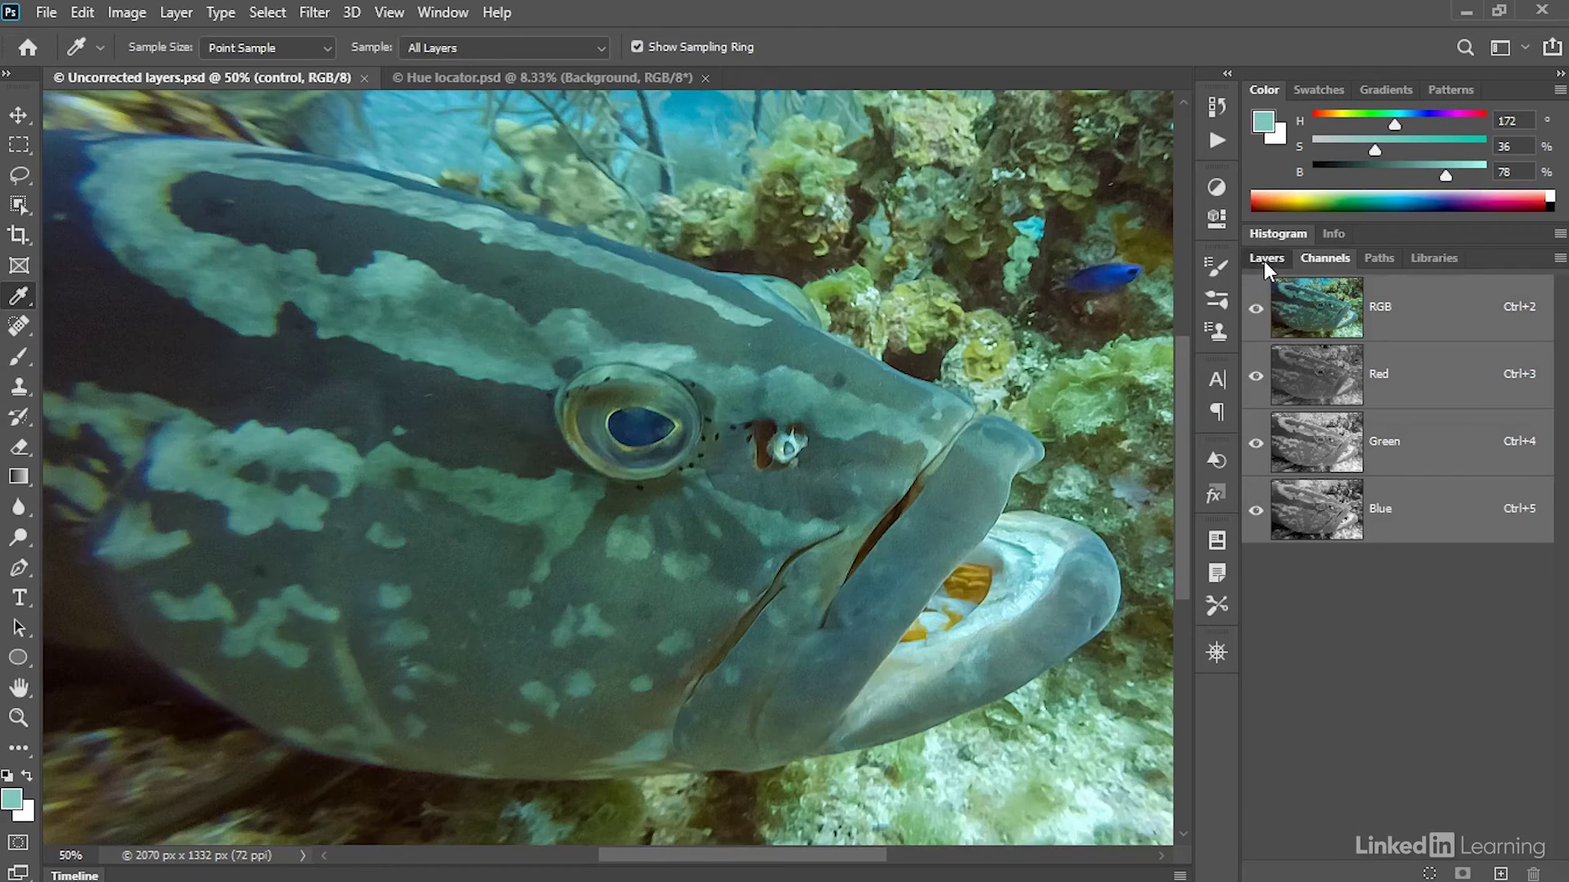
left_click(1264, 259)
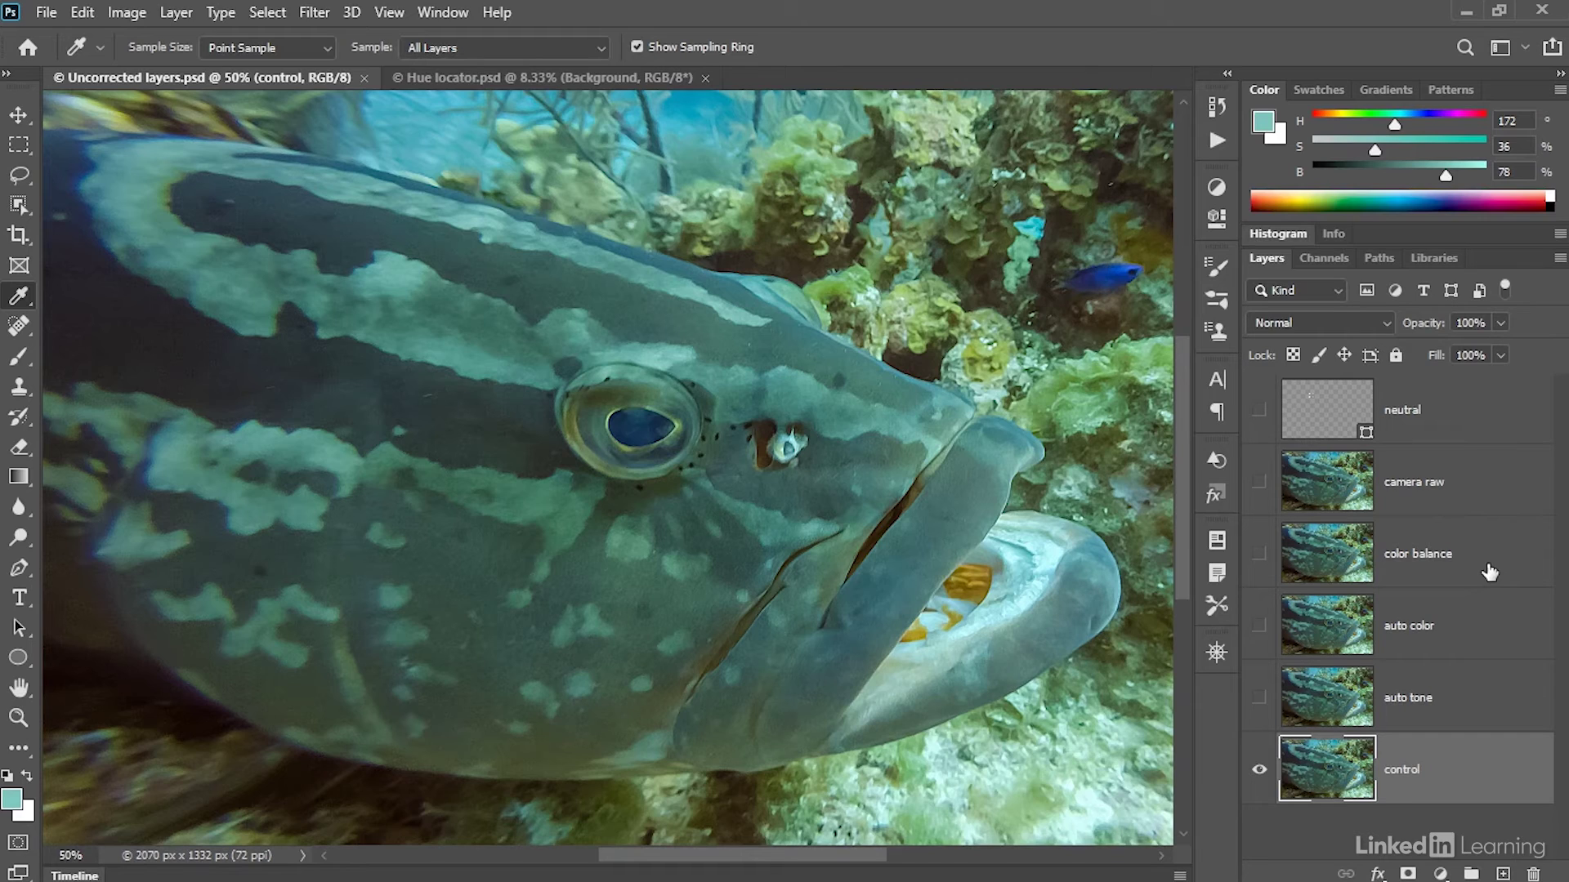
Show and select the auto tone layer, then sample the fish's light stripe at H171 S40 B70
left_click(1259, 698)
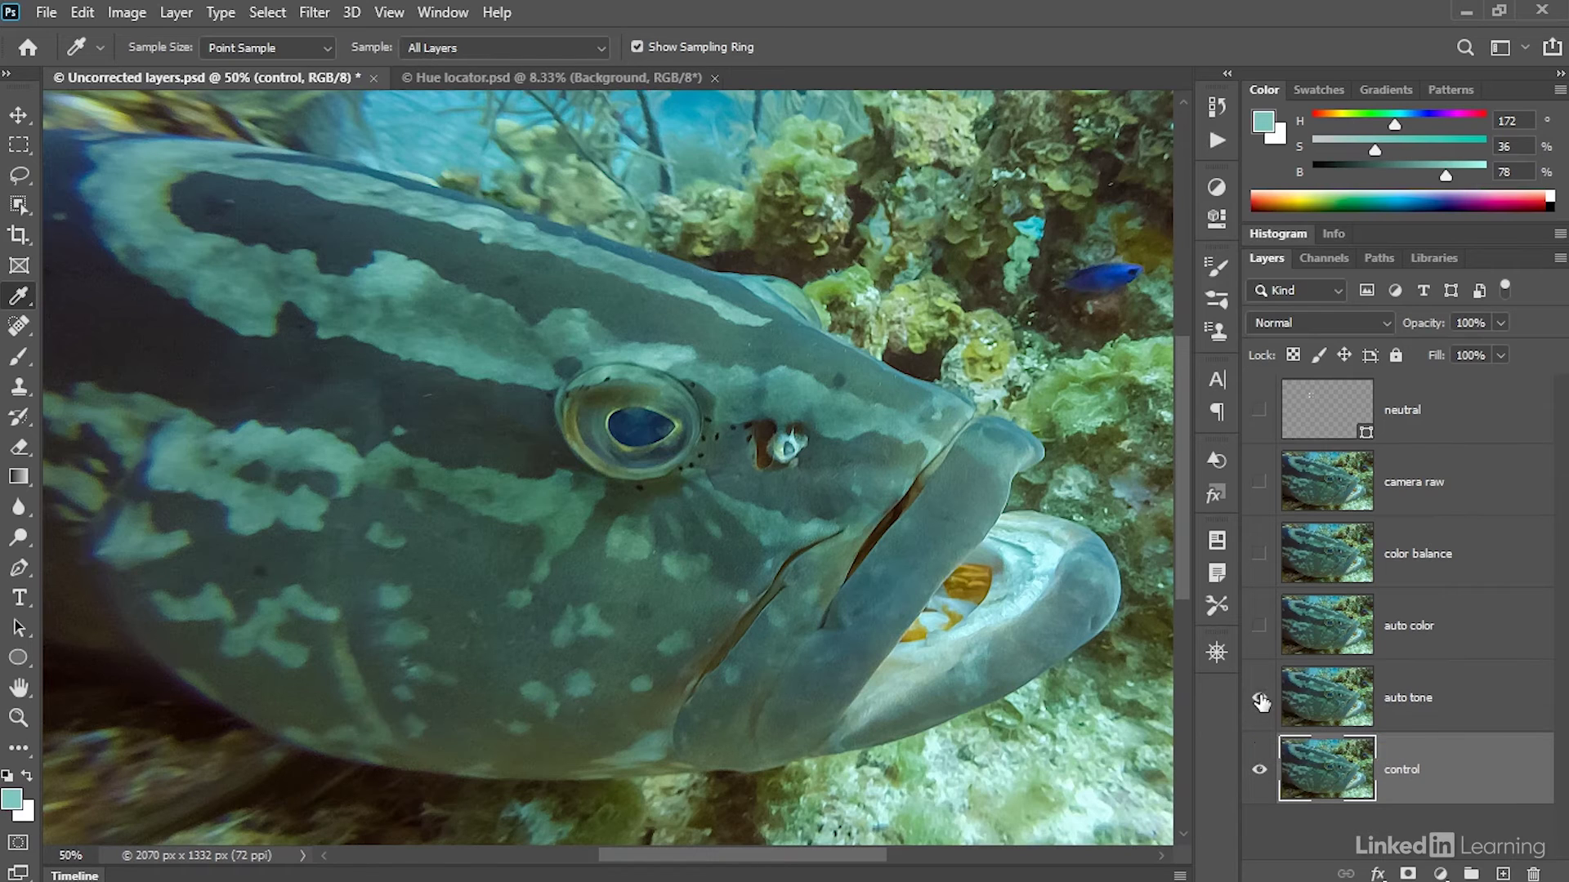
left_click(1331, 706)
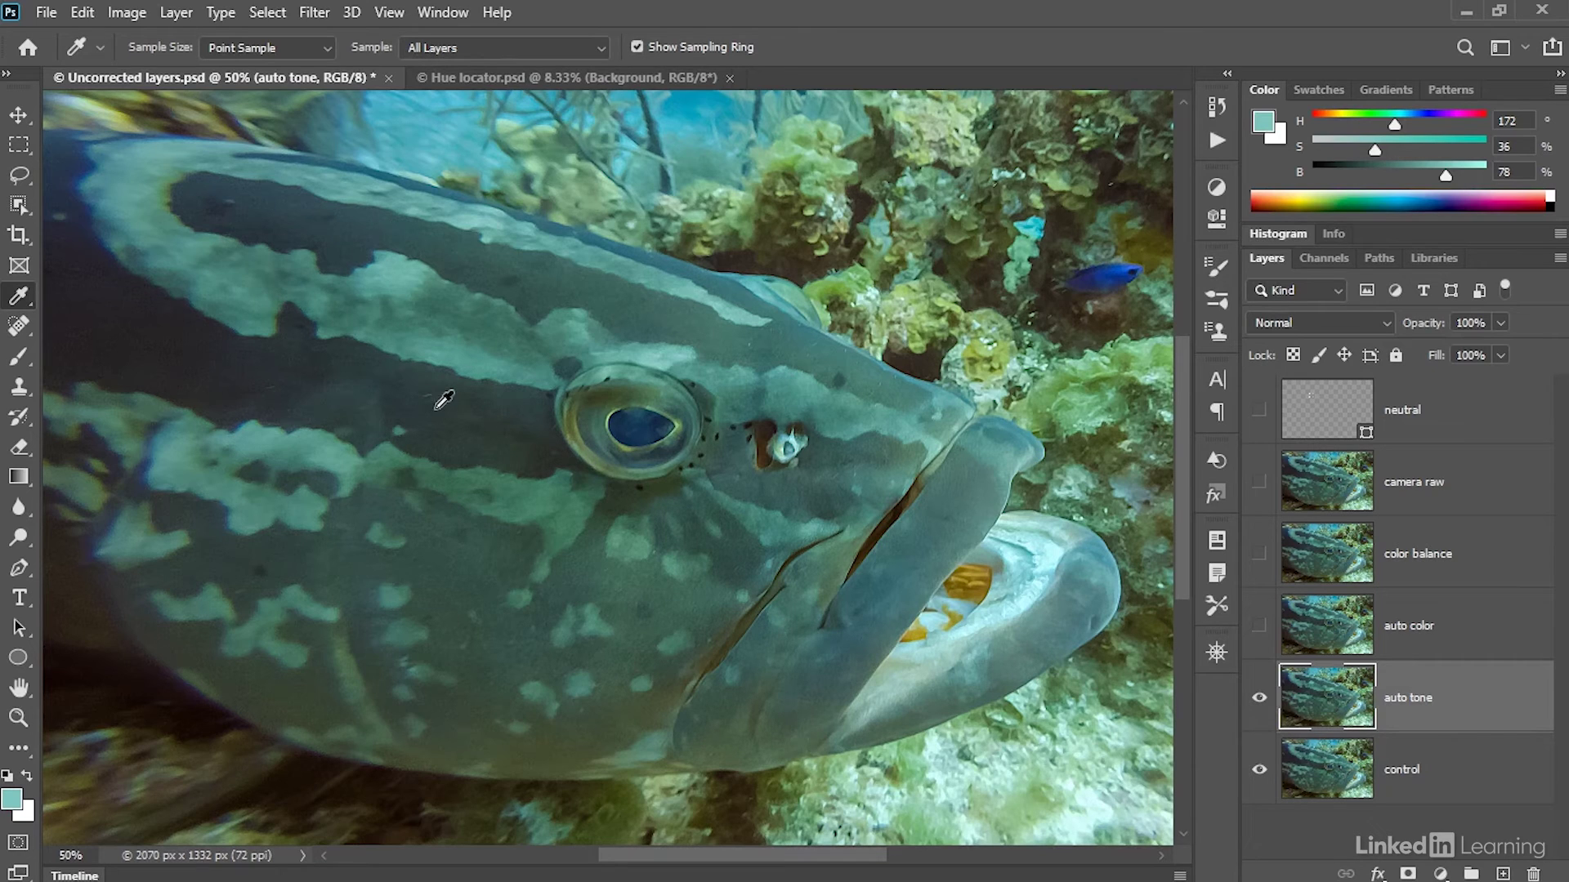
left_click(394, 276)
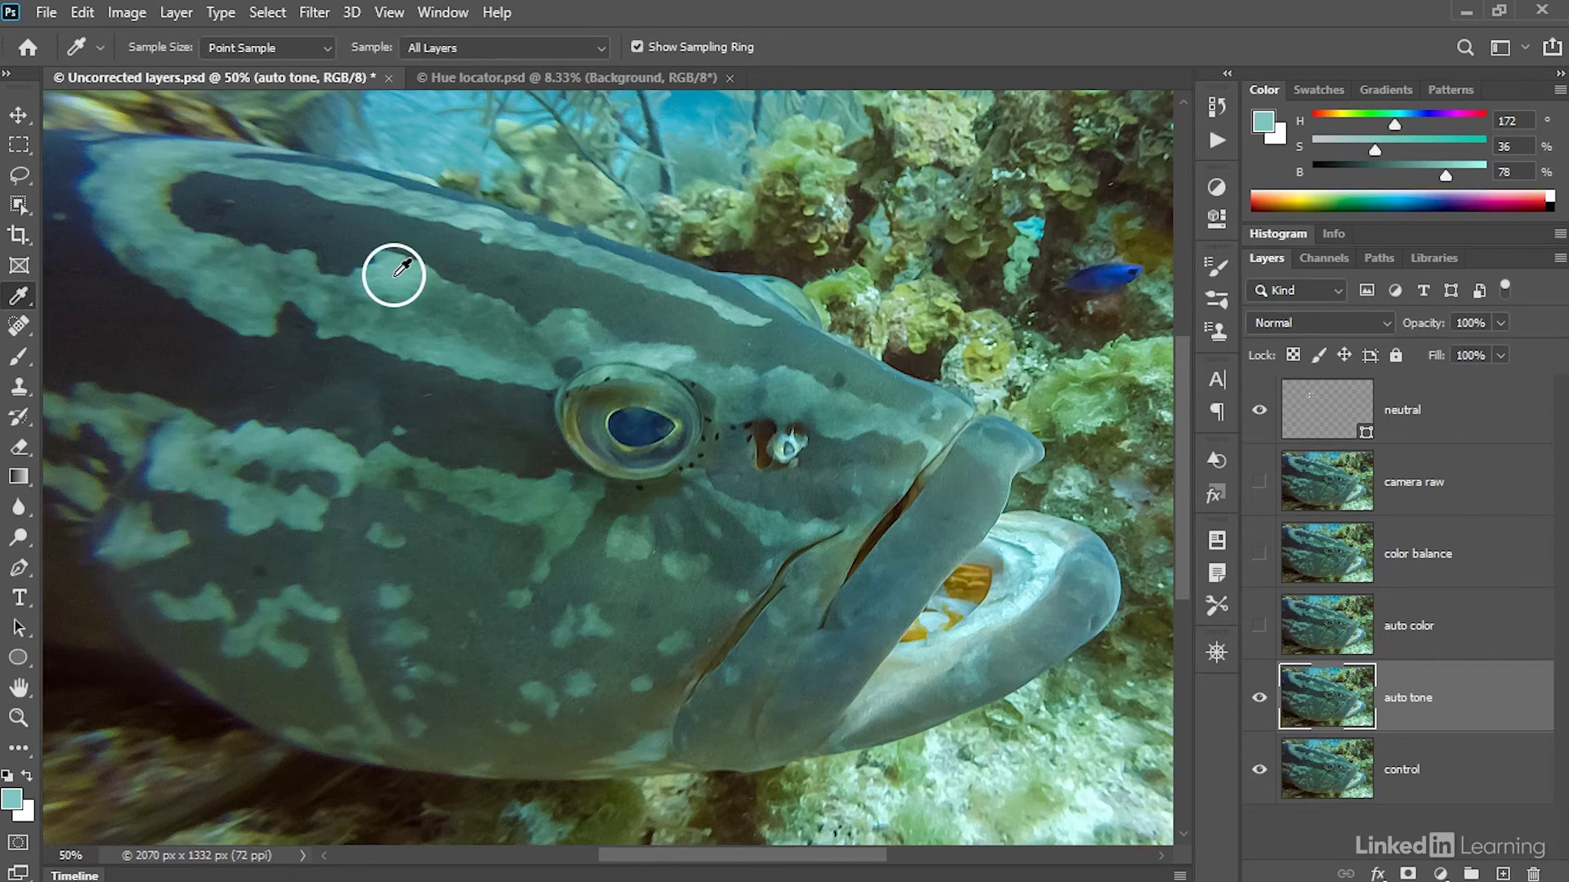
left_click(394, 276)
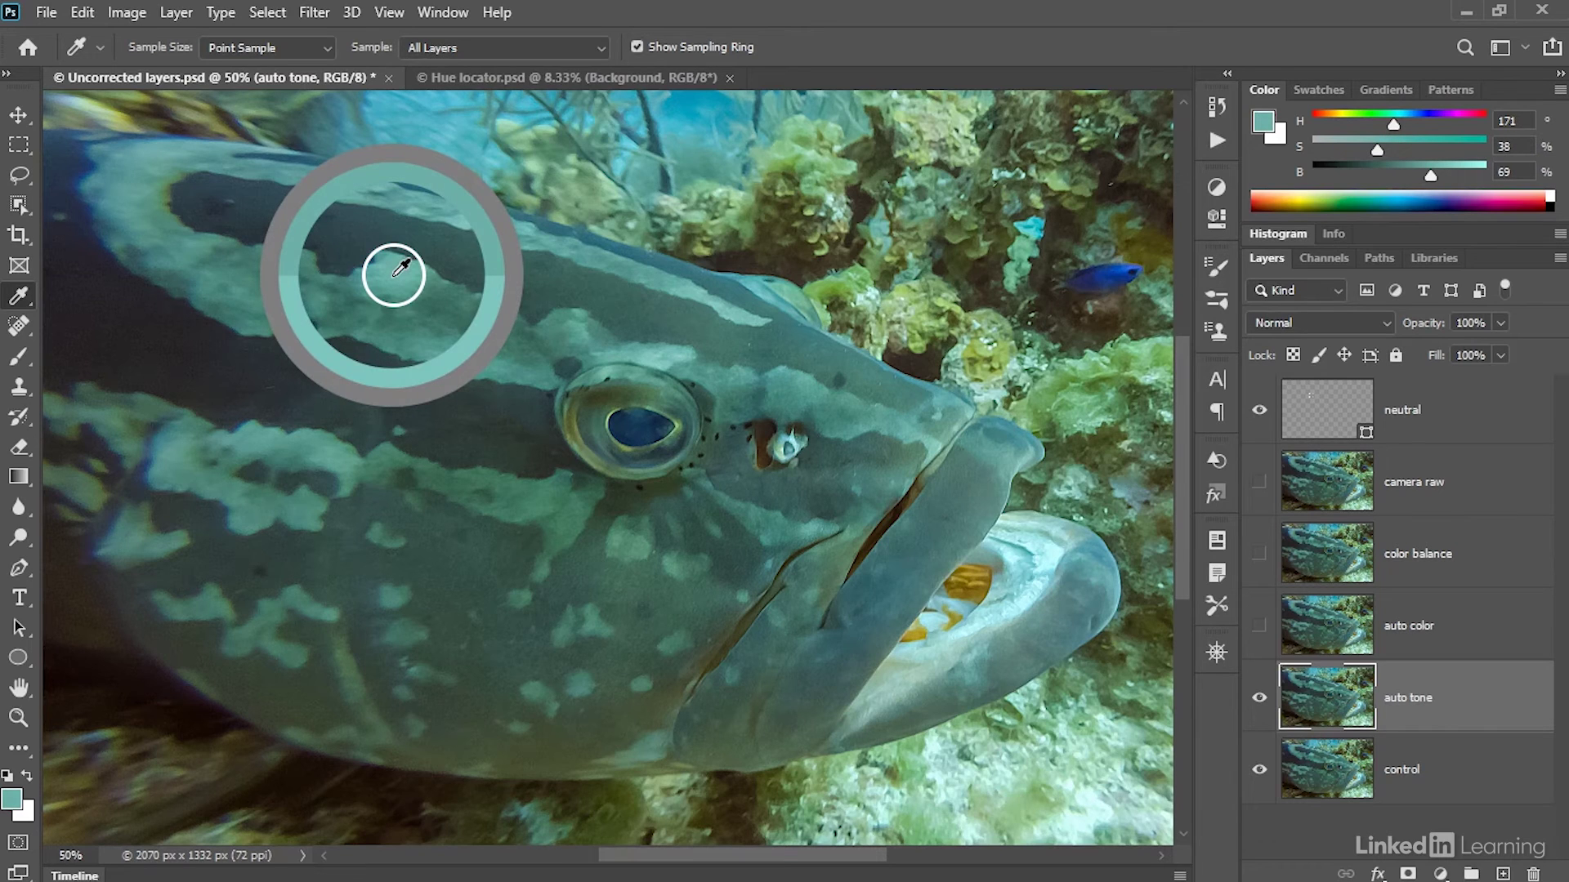
left_click_drag(396, 275, 393, 275)
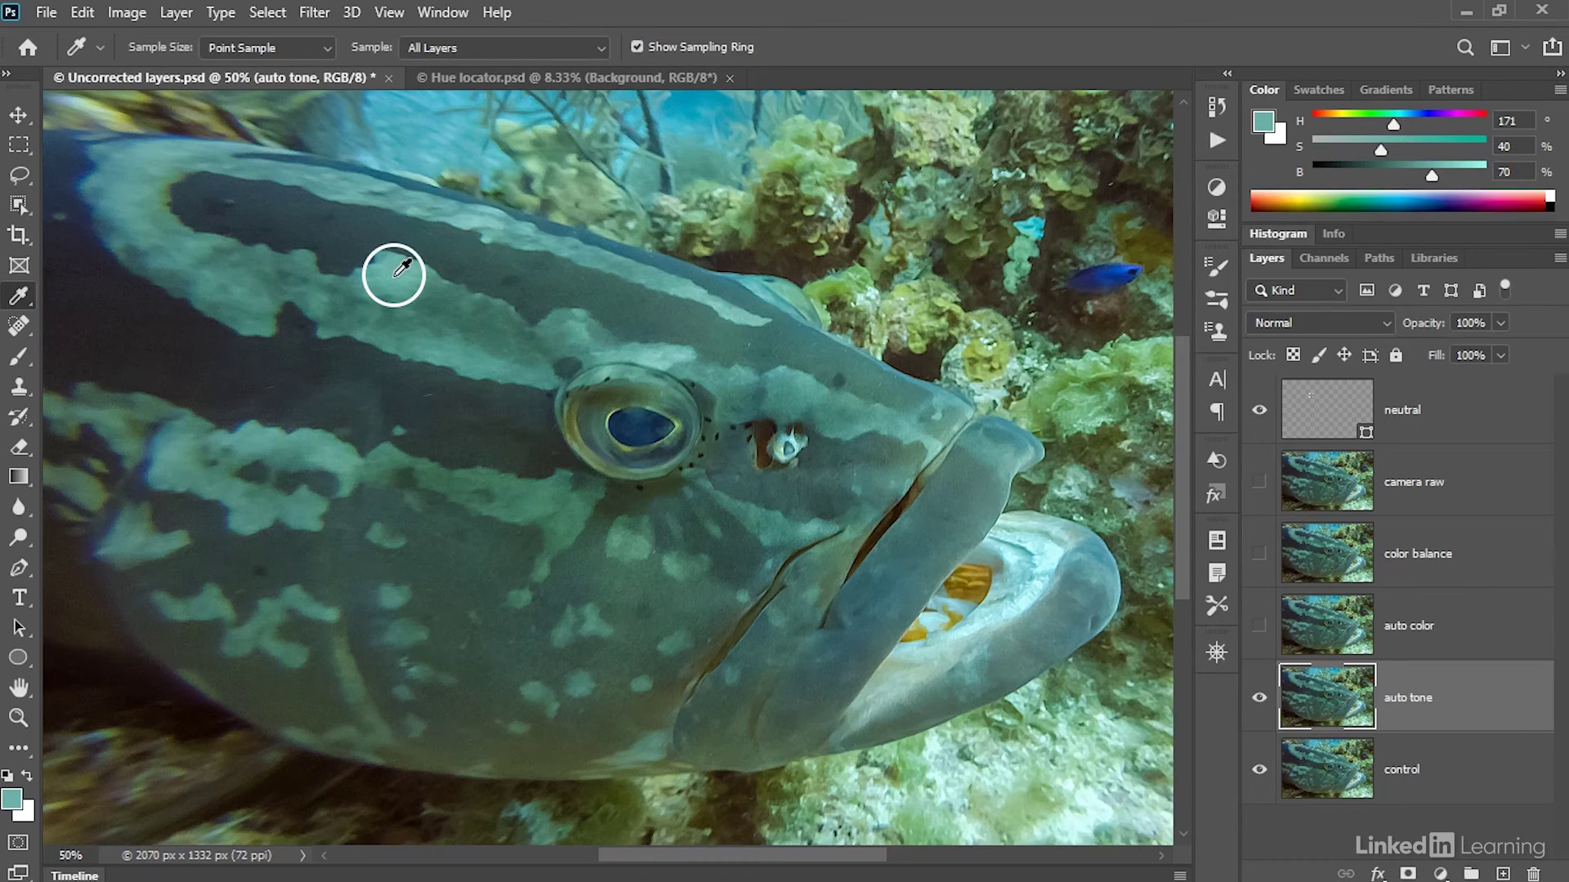
key("Caps_Lock")
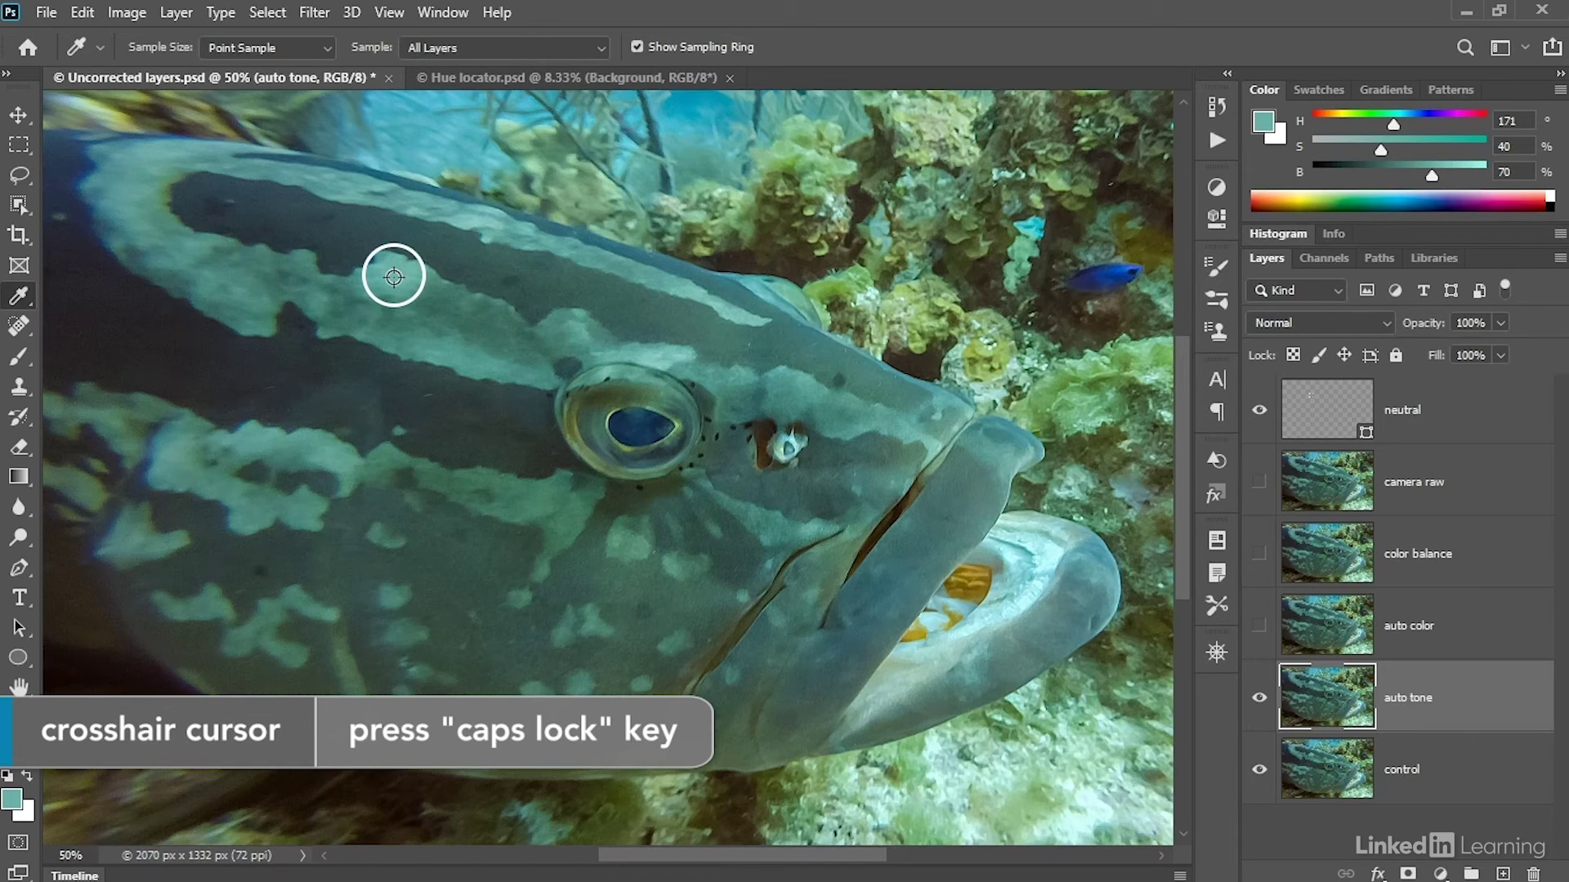
Set the Eyedropper sample size to 5 by 5 Average and resample the stripe at H170 S39 B70
left_click(287, 52)
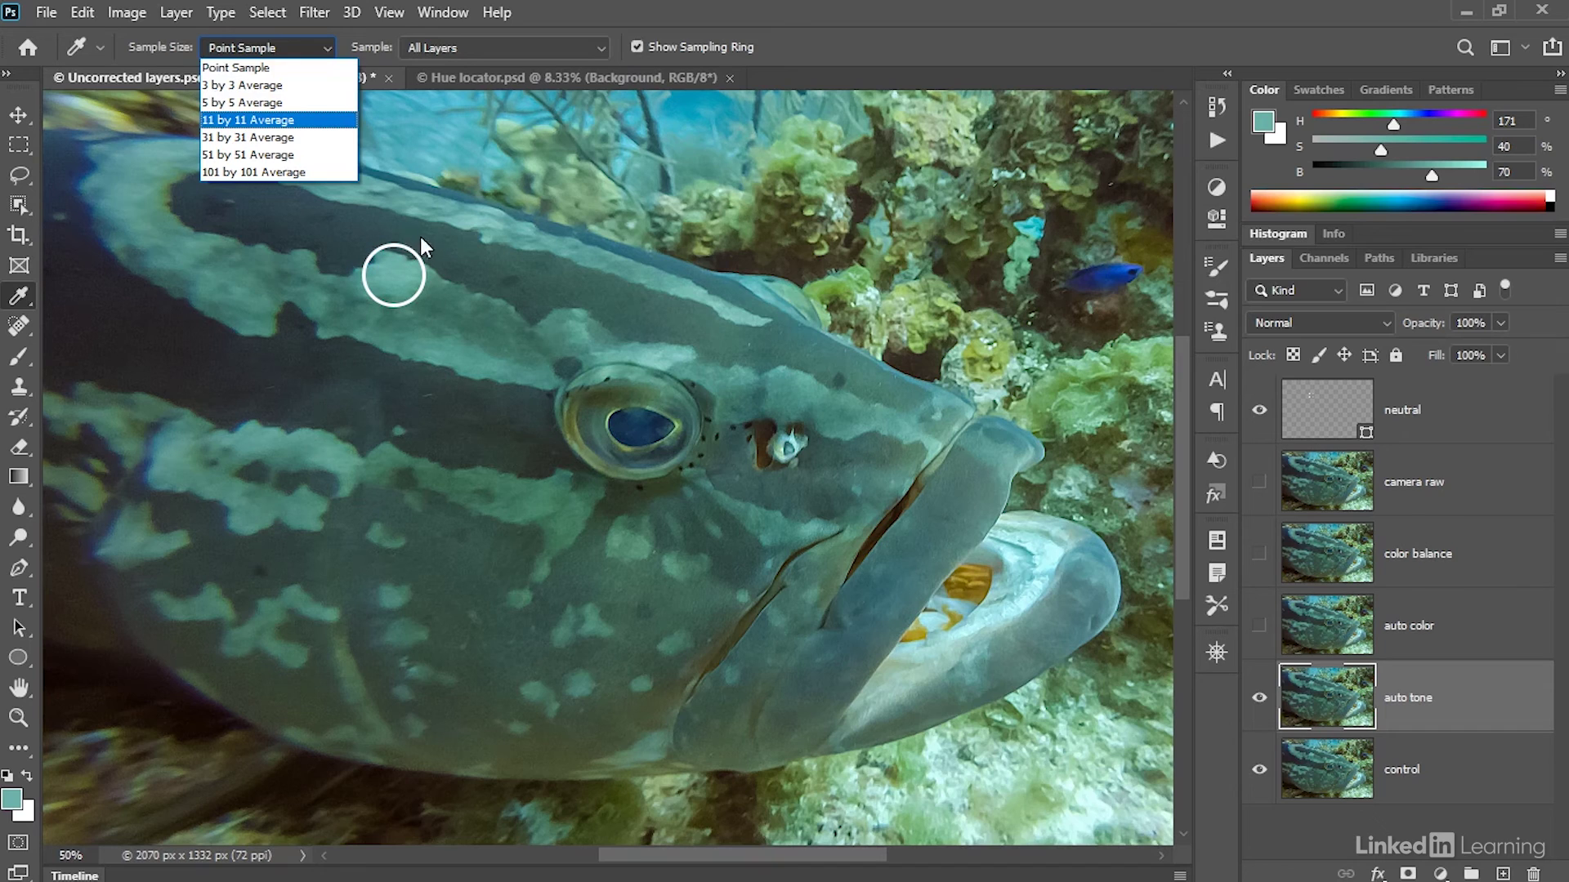
left_click(335, 103)
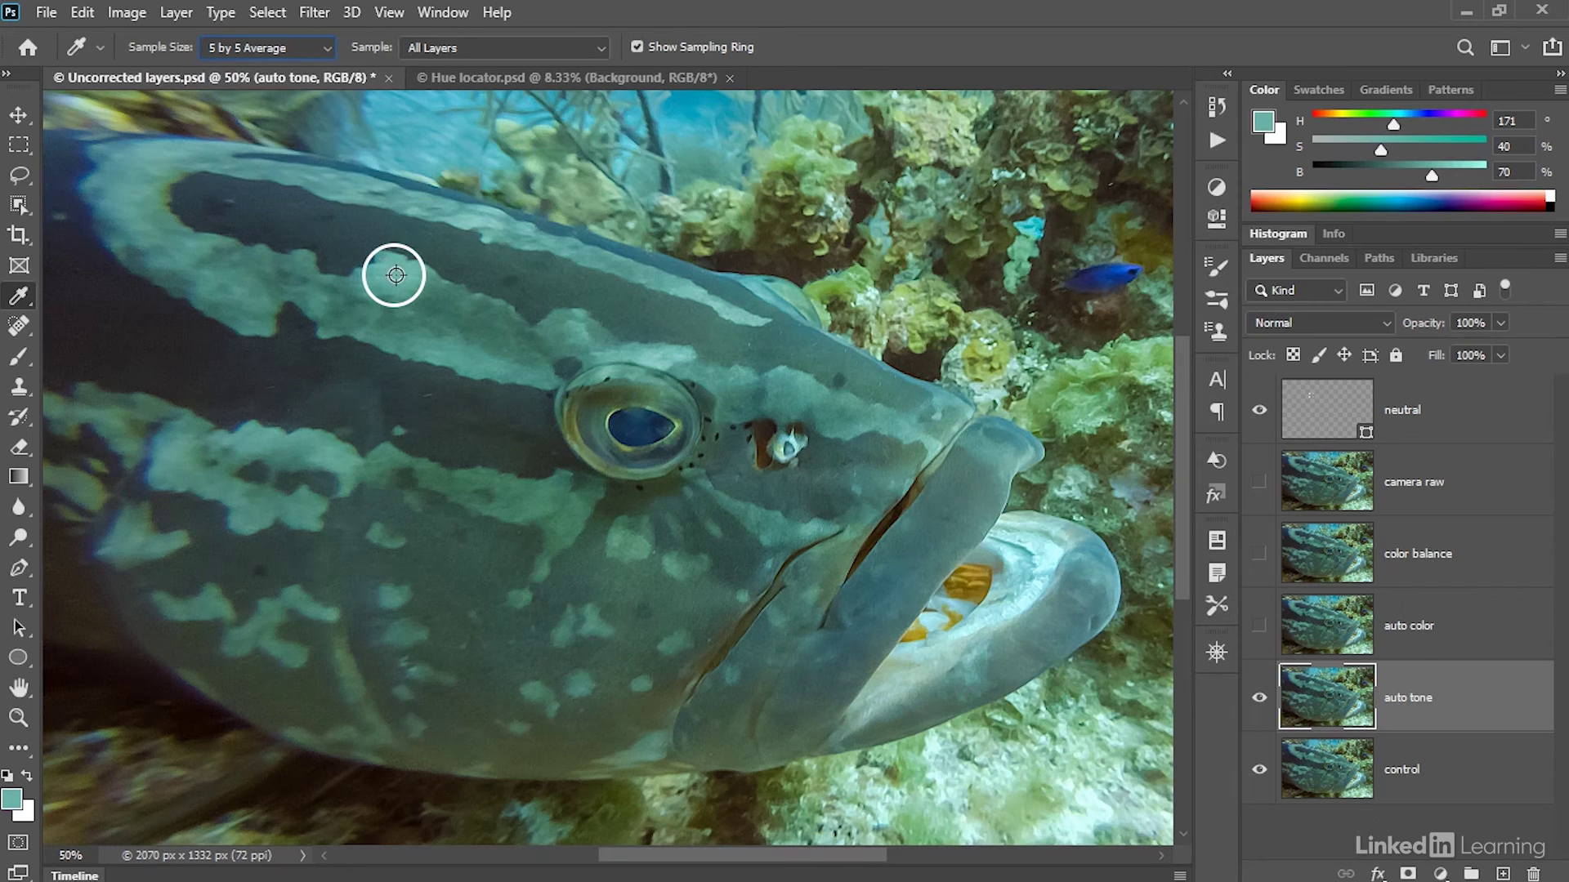
left_click(394, 275)
key("alt+i")
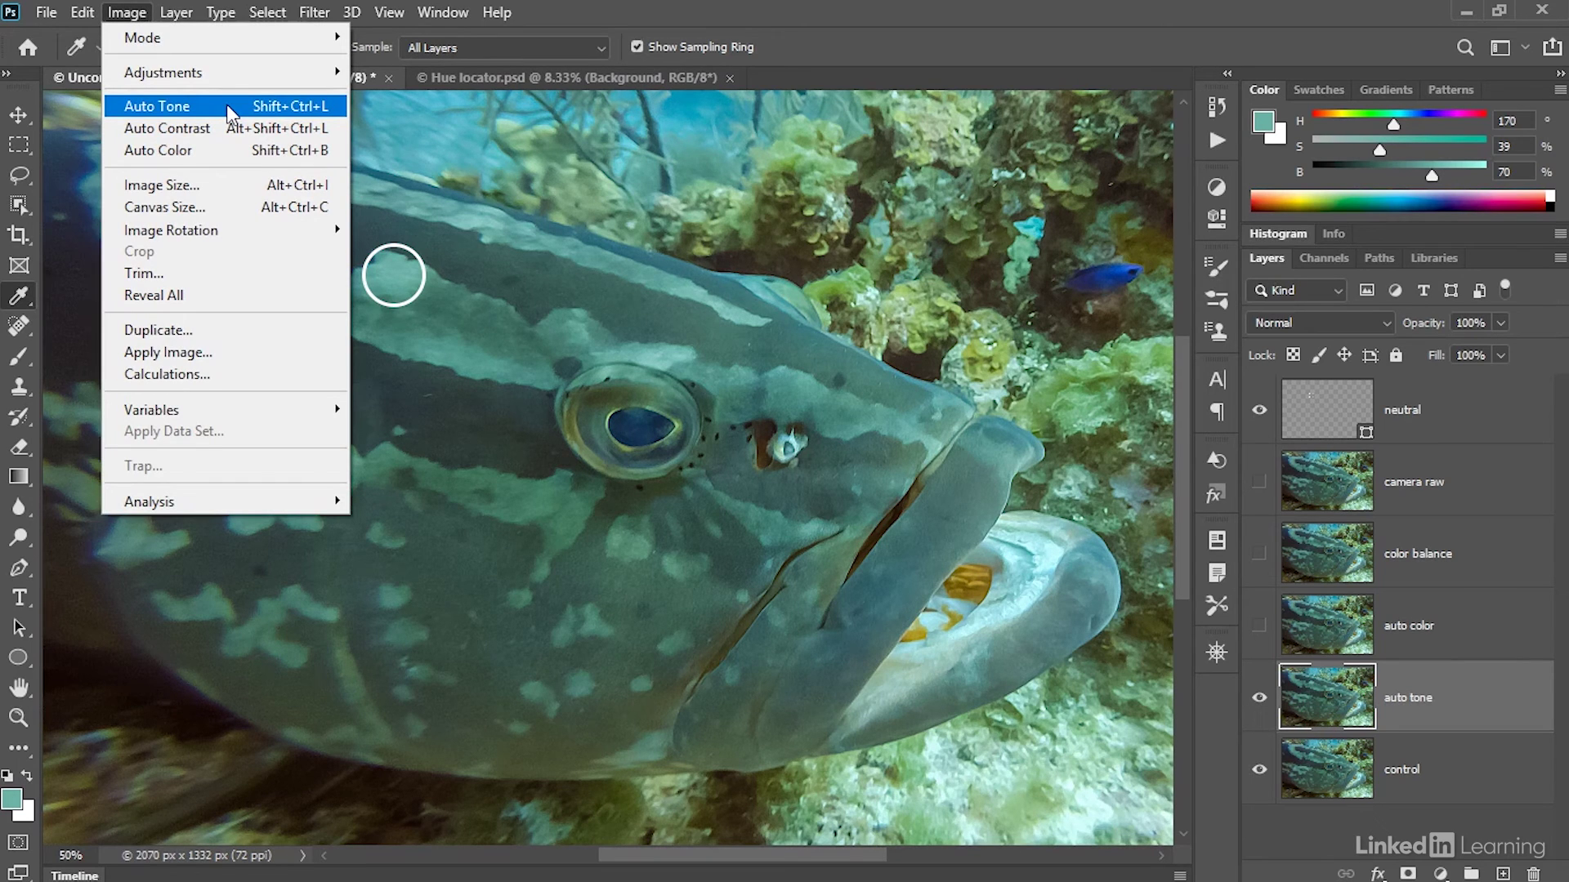
Apply Auto Tone to the auto tone layer, compare by toggling it, and resample the stripe at S25%
left_click(232, 115)
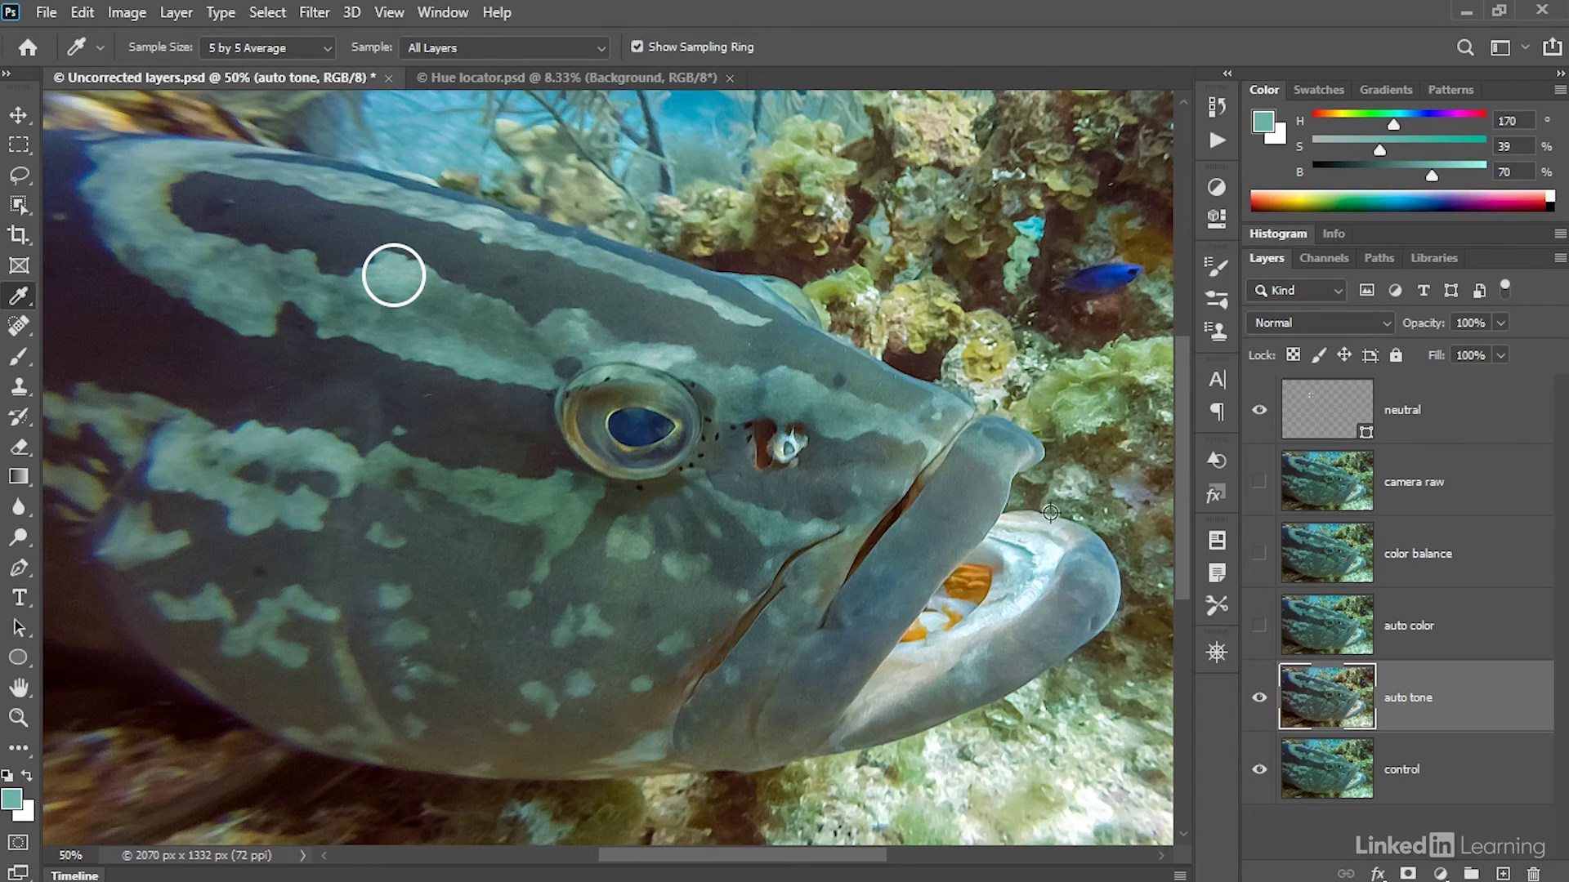
left_click(1259, 699)
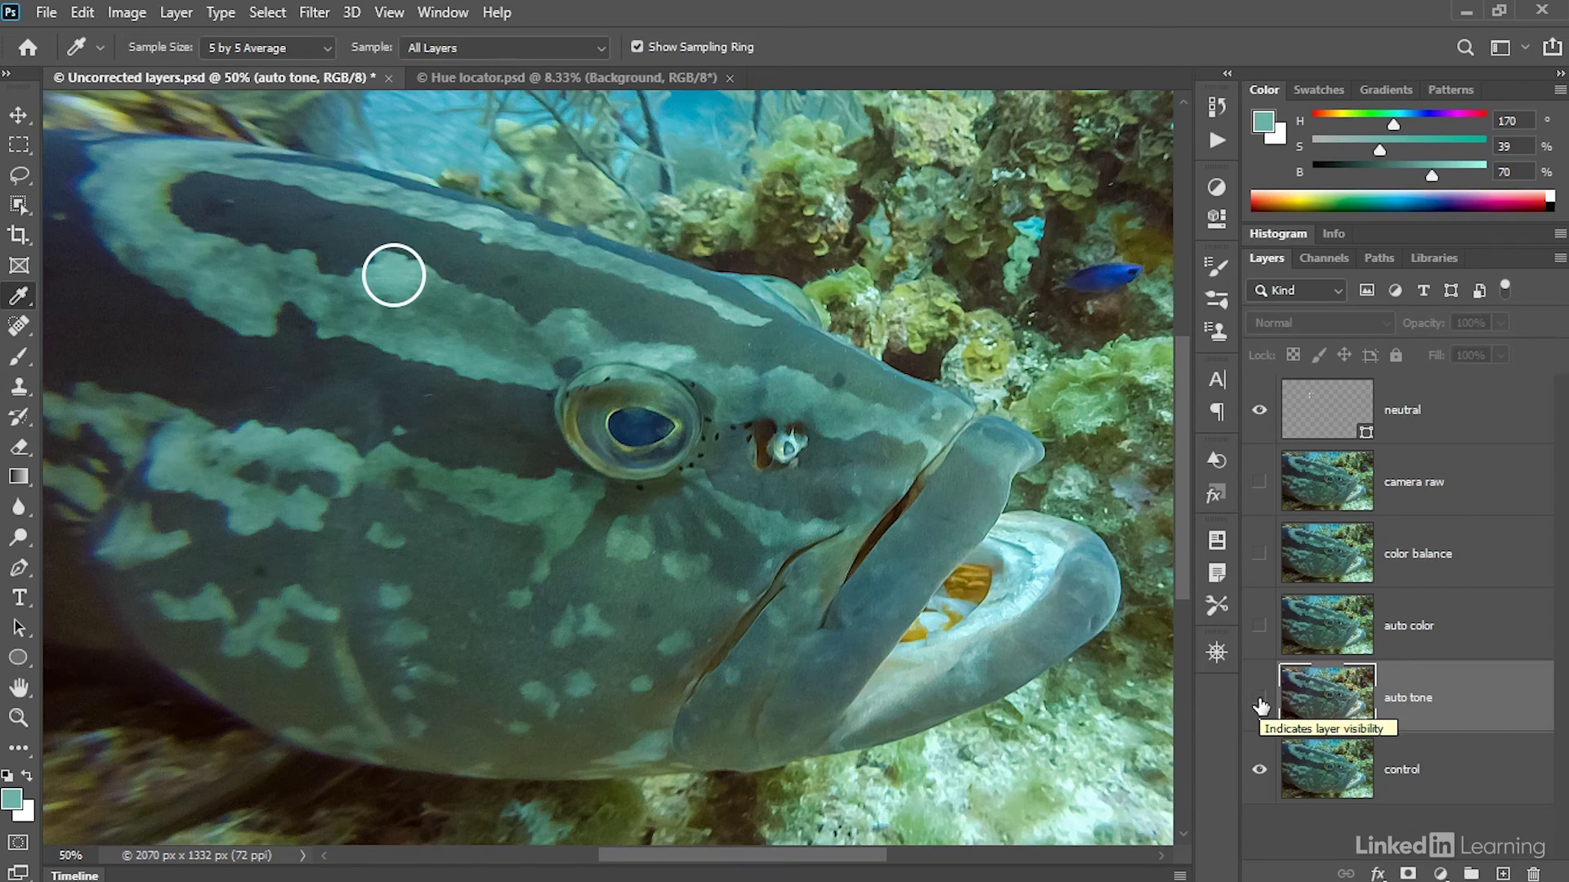
left_click(1259, 699)
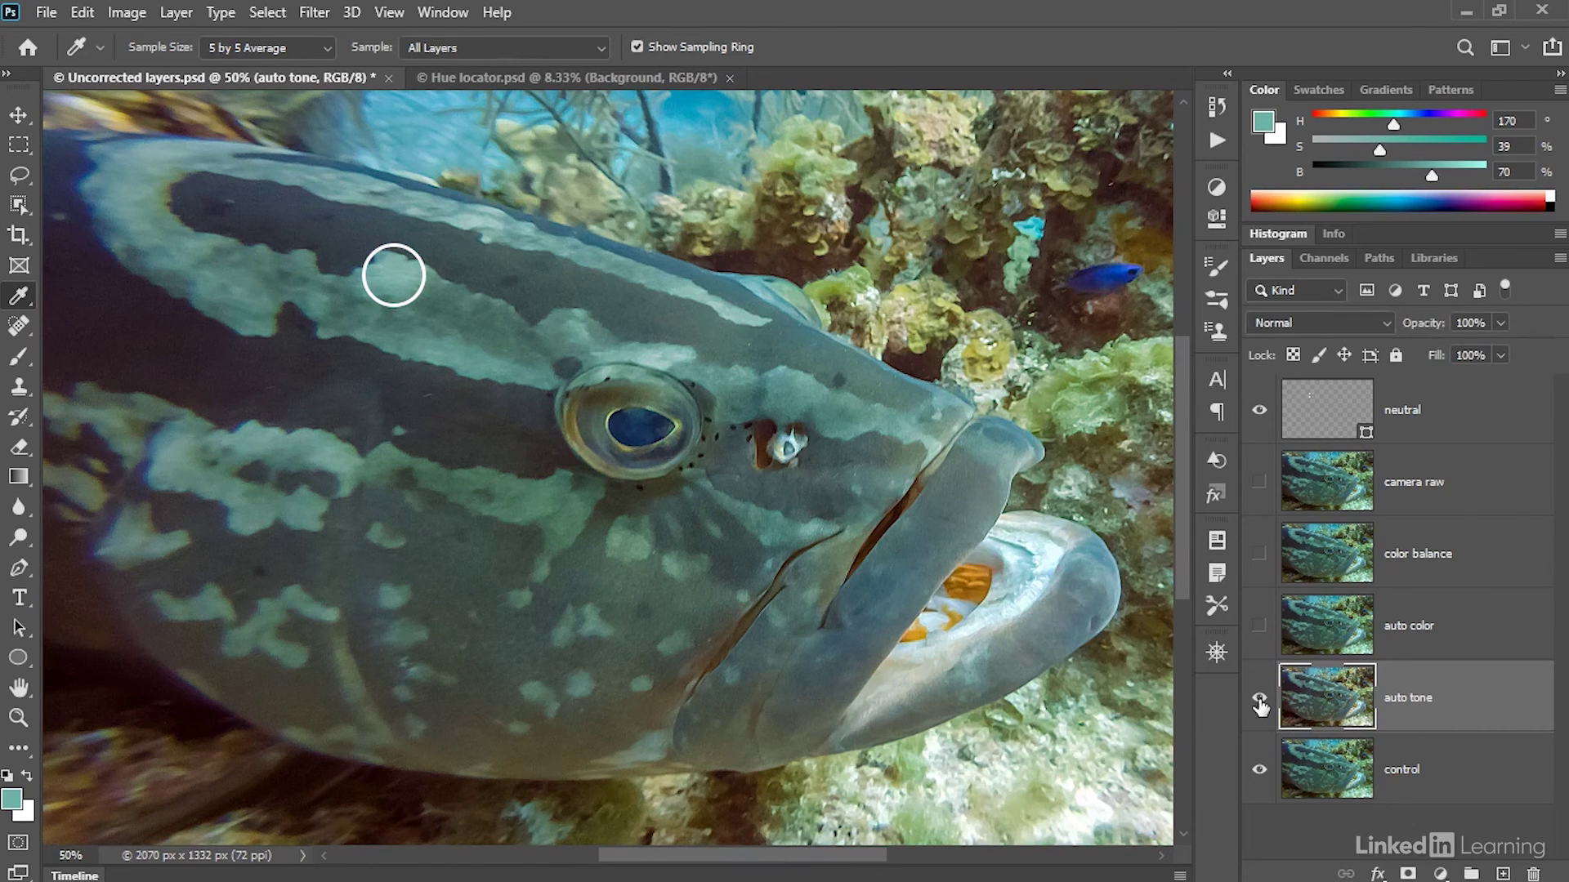
left_click(395, 274)
Select and show the auto color layer, then apply Image > Auto Color to it
left_click(1348, 629)
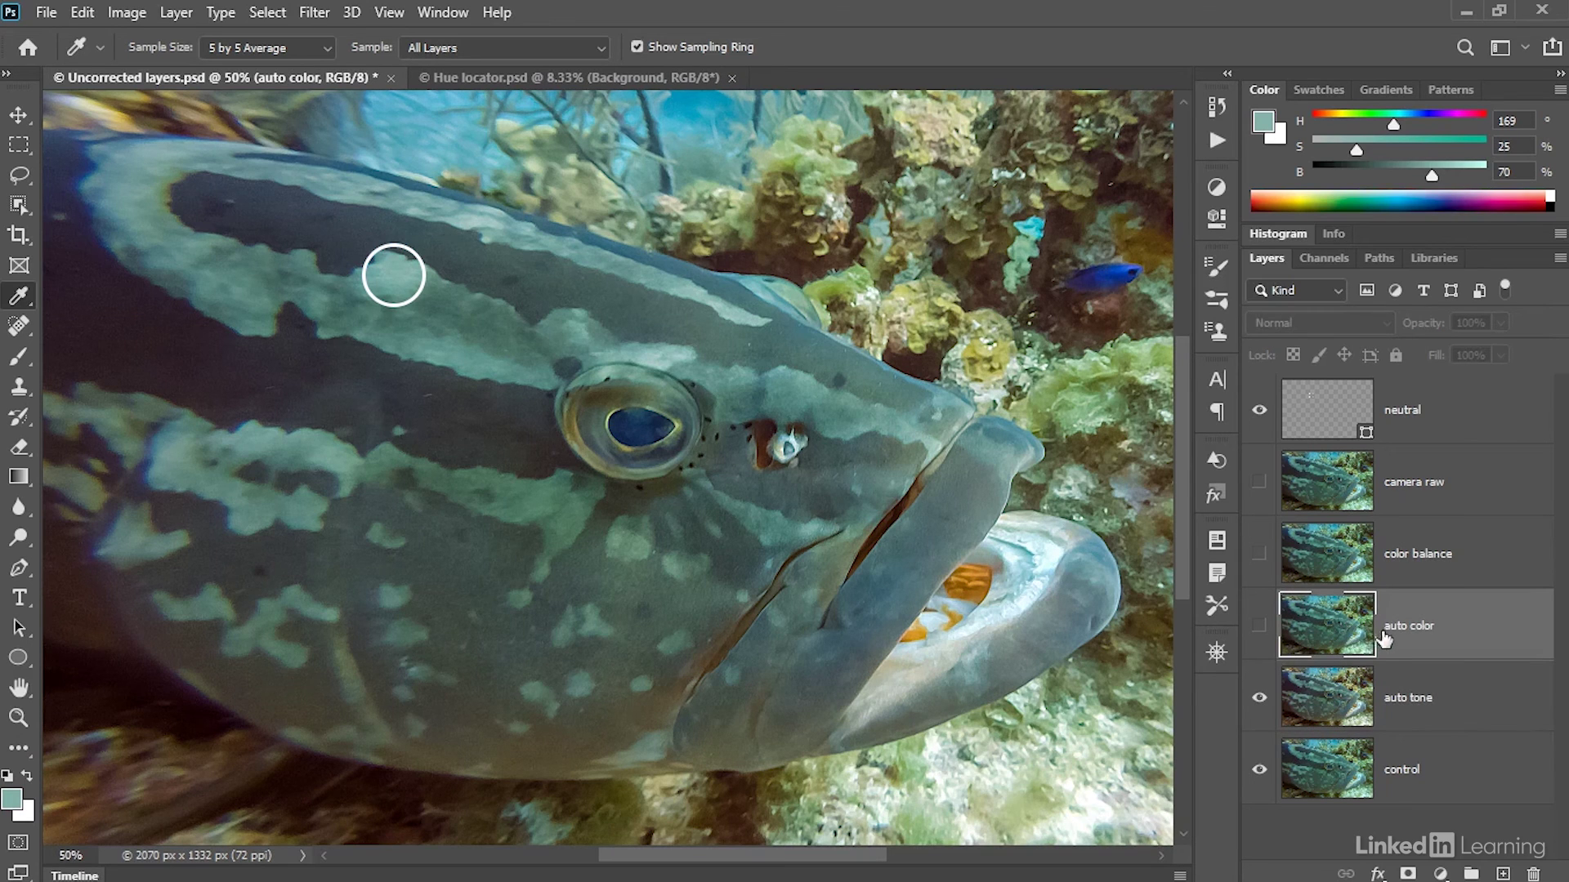
left_click(1259, 628)
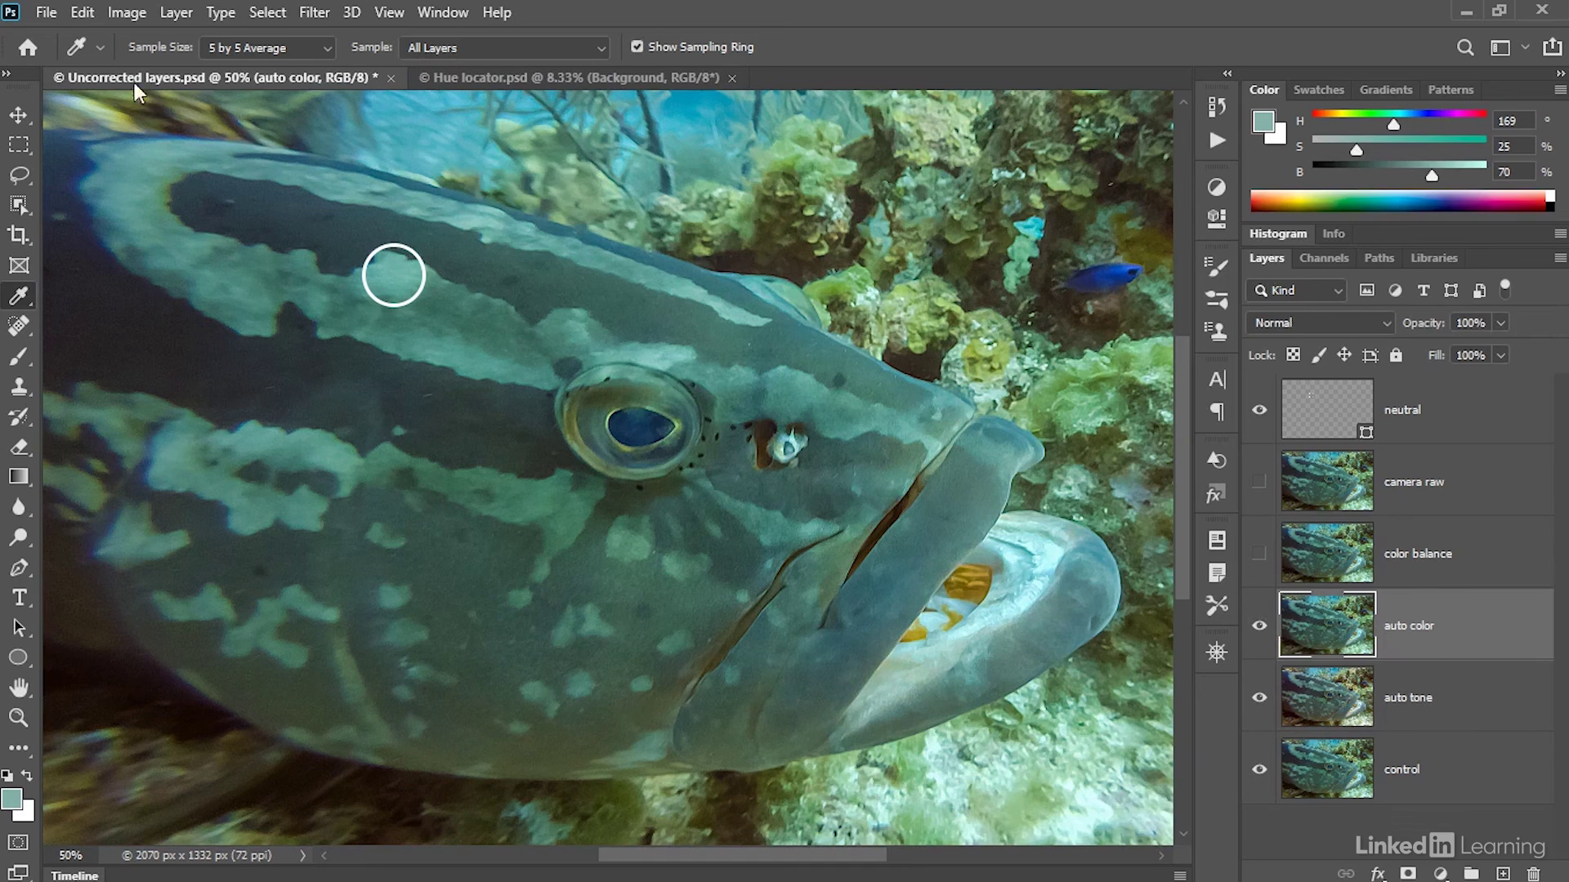
left_click(118, 13)
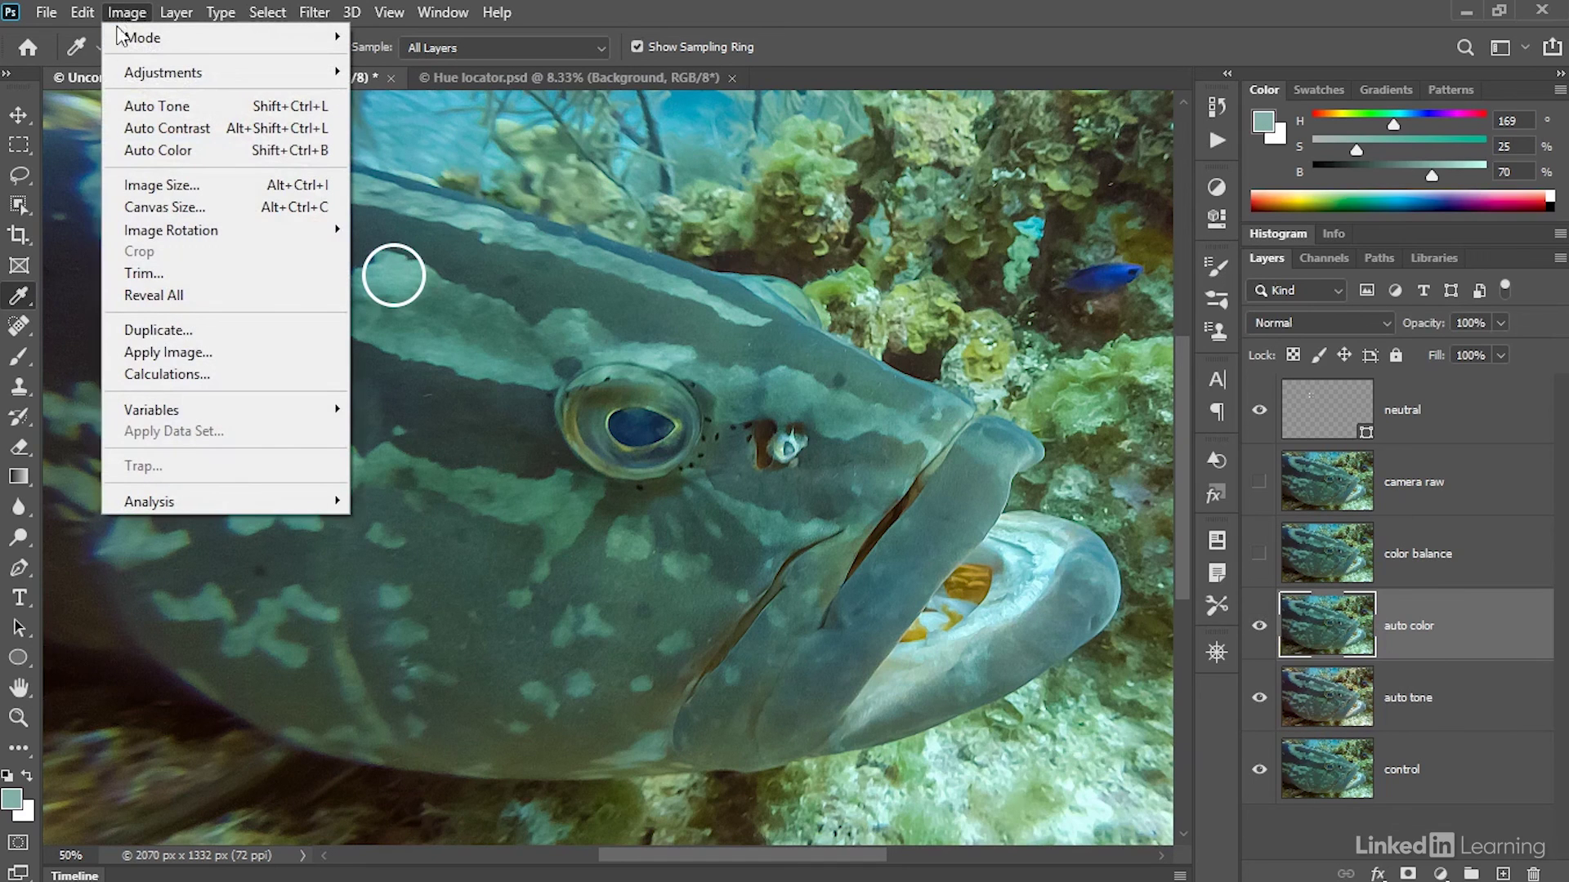
left_click(220, 149)
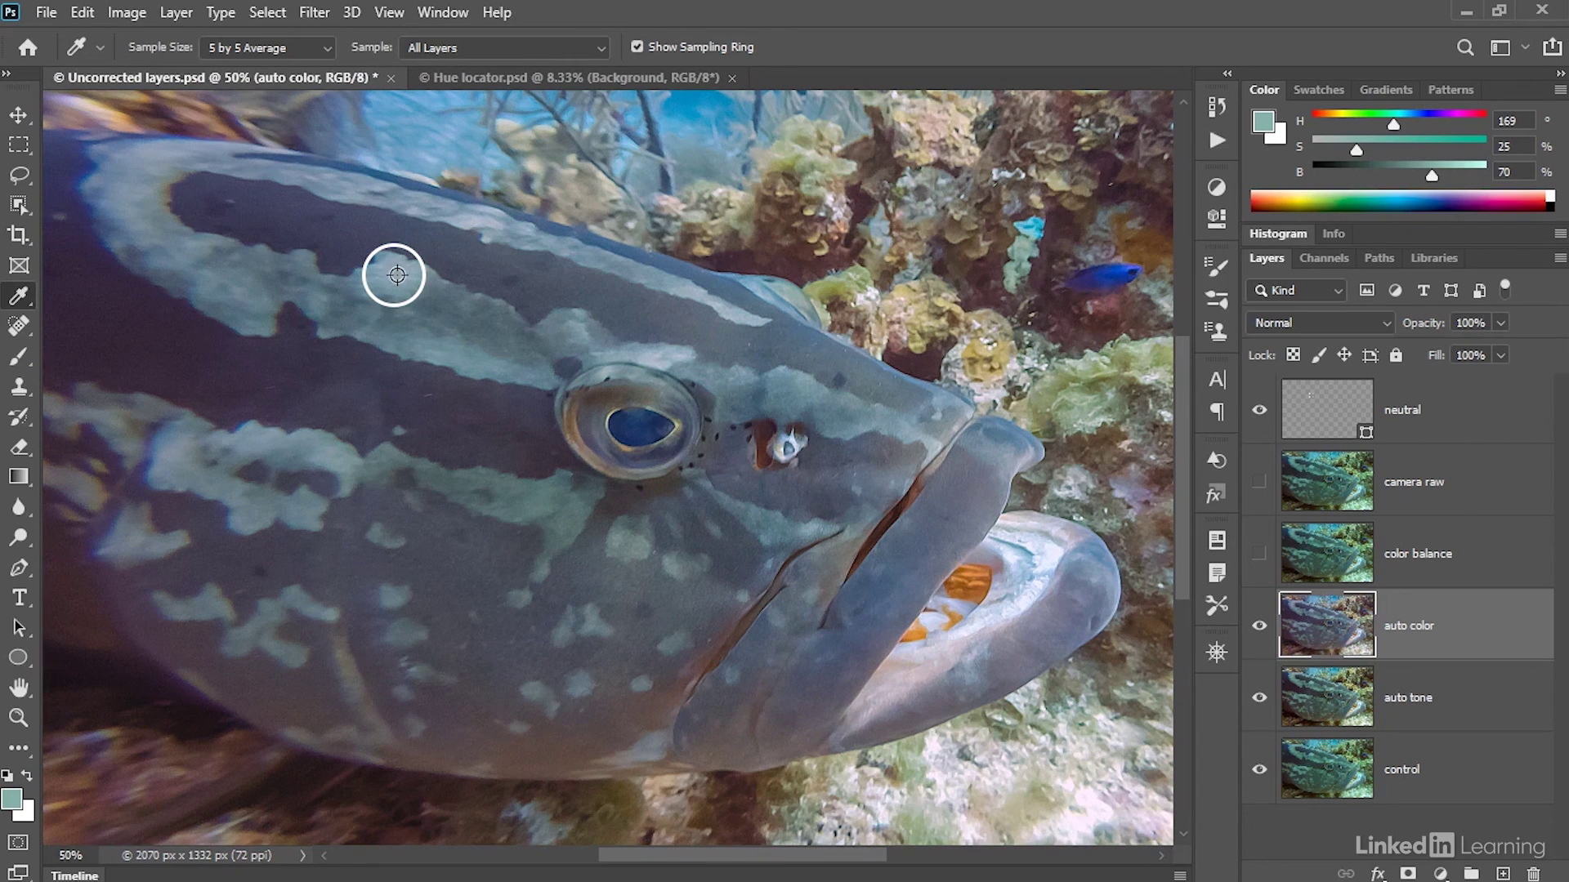
Sample the stripe (hue 201°, saturation 20%, brightness 69%), then toggle layers to compare against the control
left_click(394, 275)
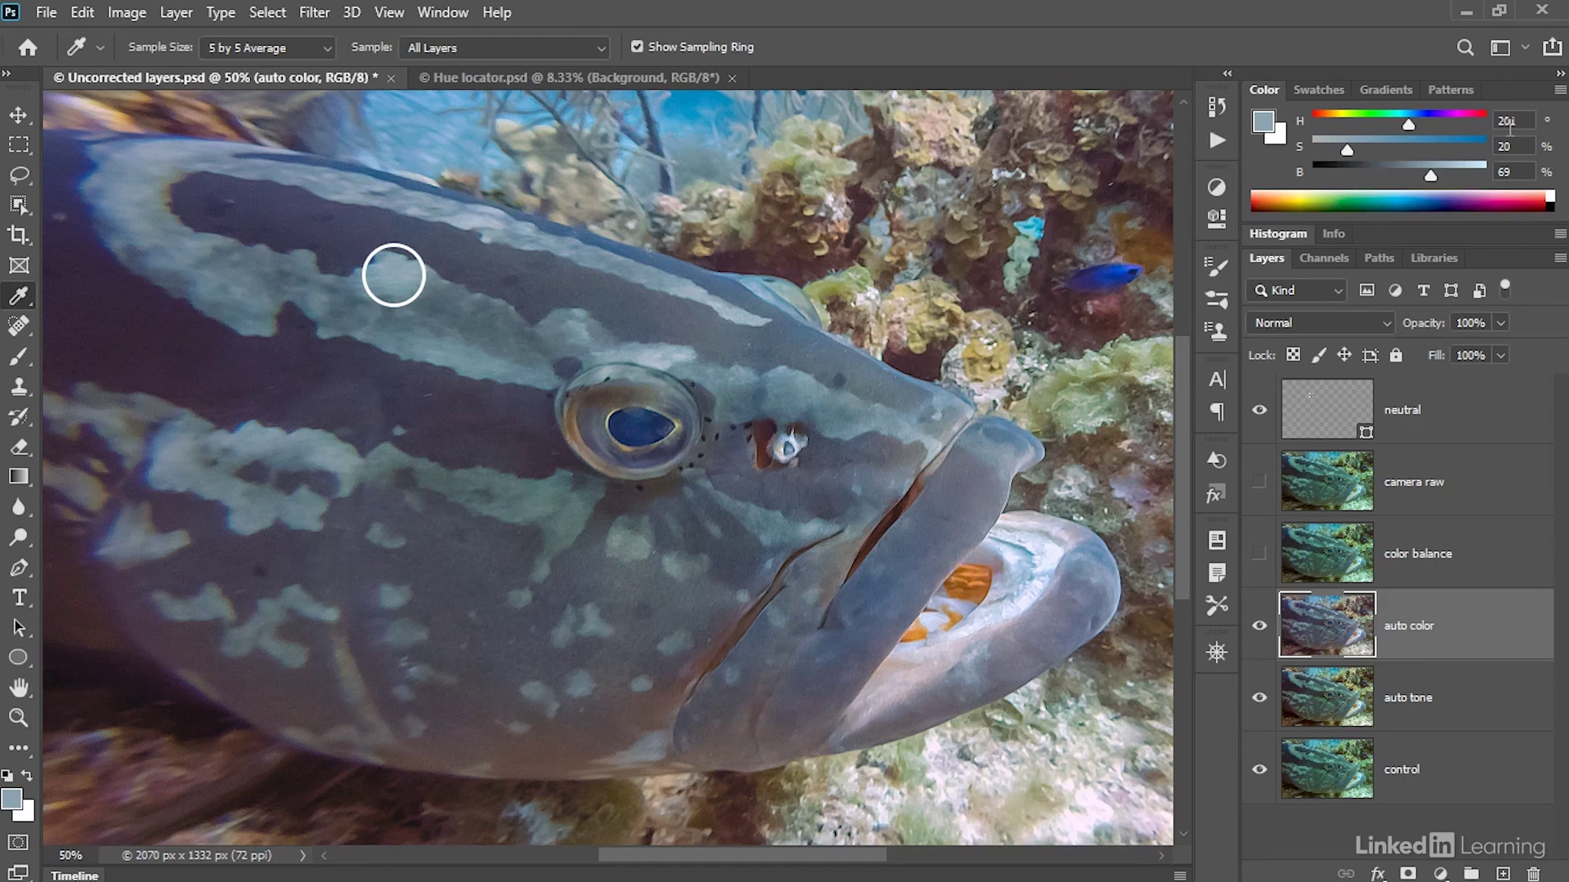
key("ctrl+Tab")
left_click(1258, 697)
left_click(1259, 628)
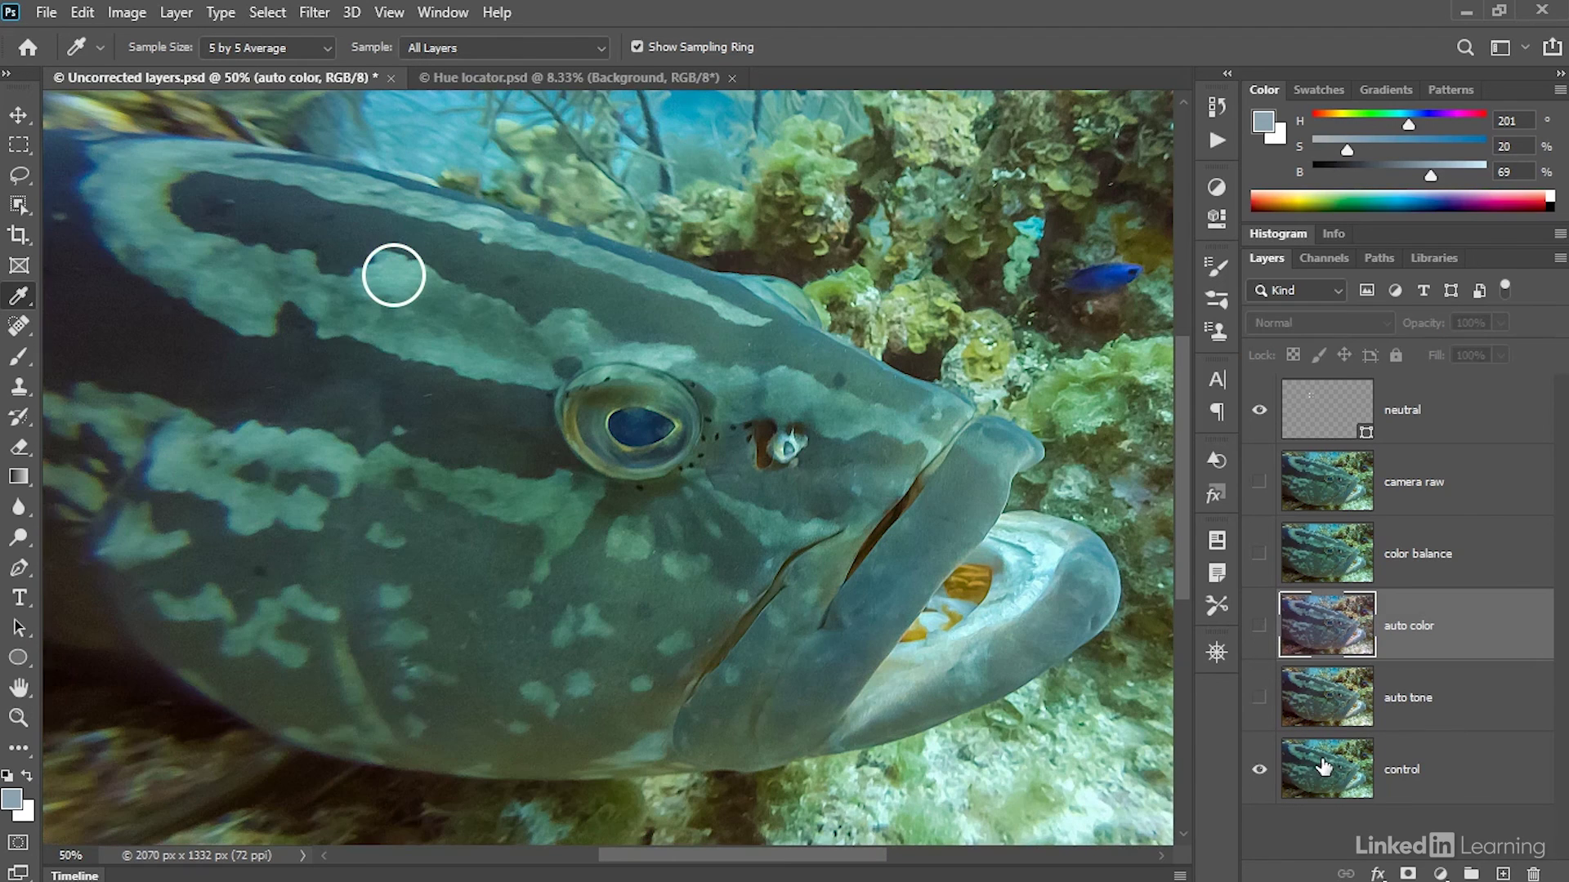
left_click(1259, 698)
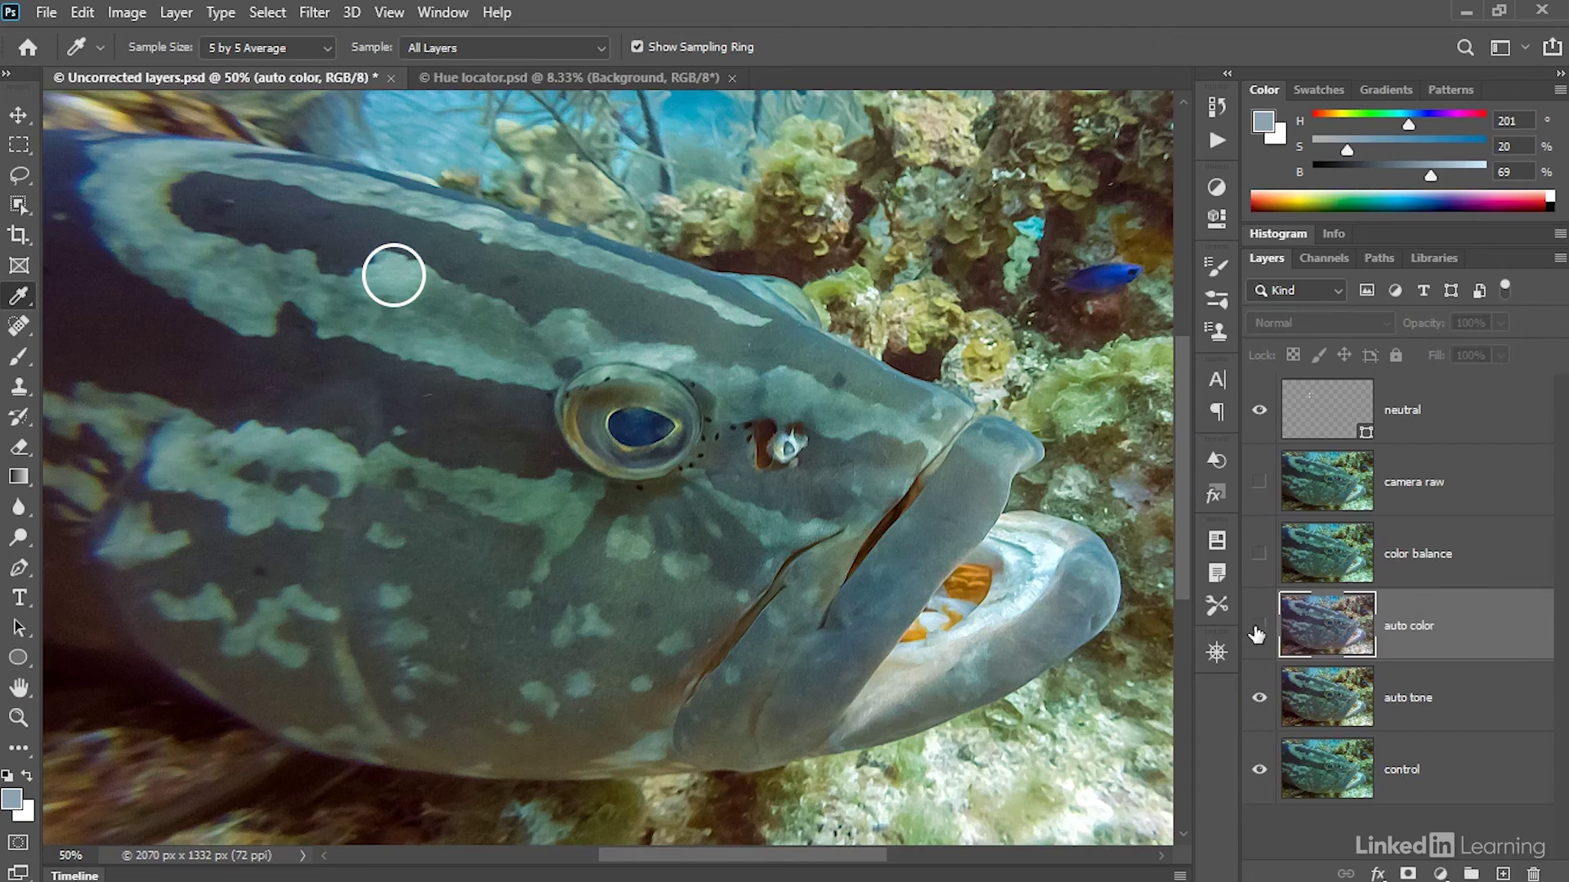